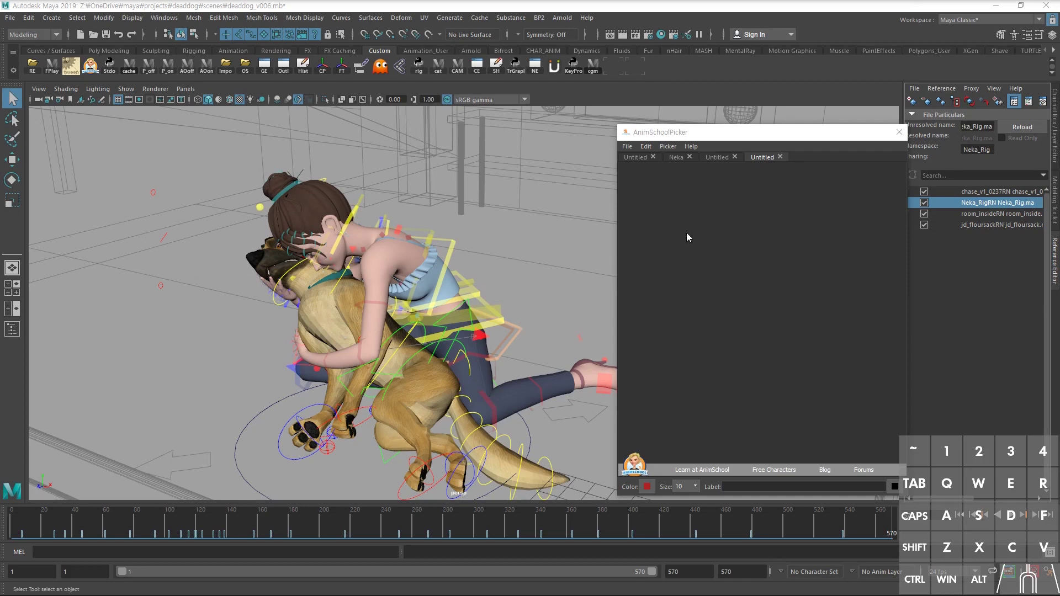
Add a single button to the empty picker for the Neka rig's COG control
click(683, 227)
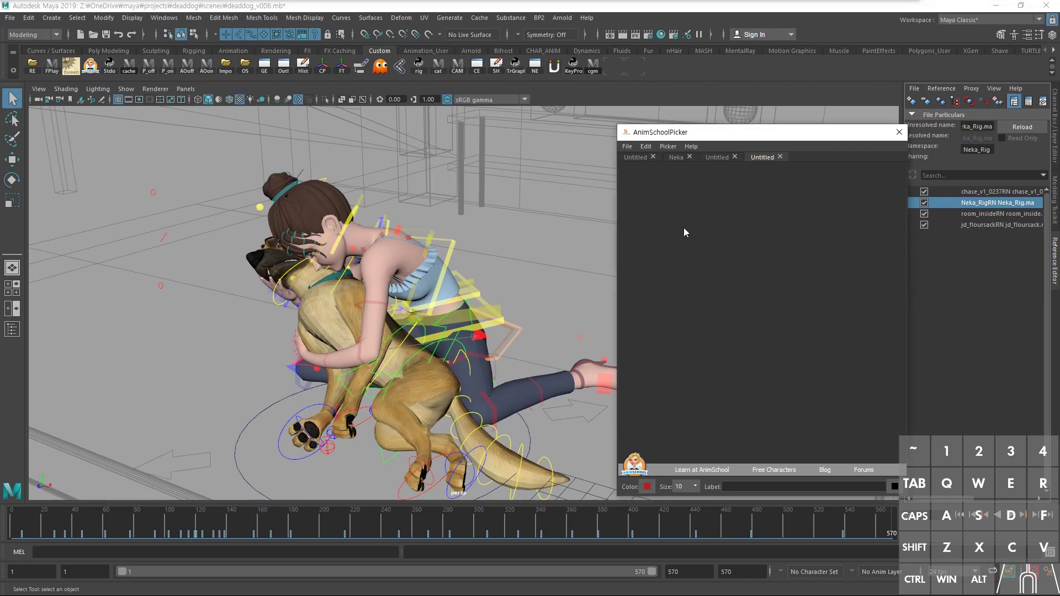
click(495, 323)
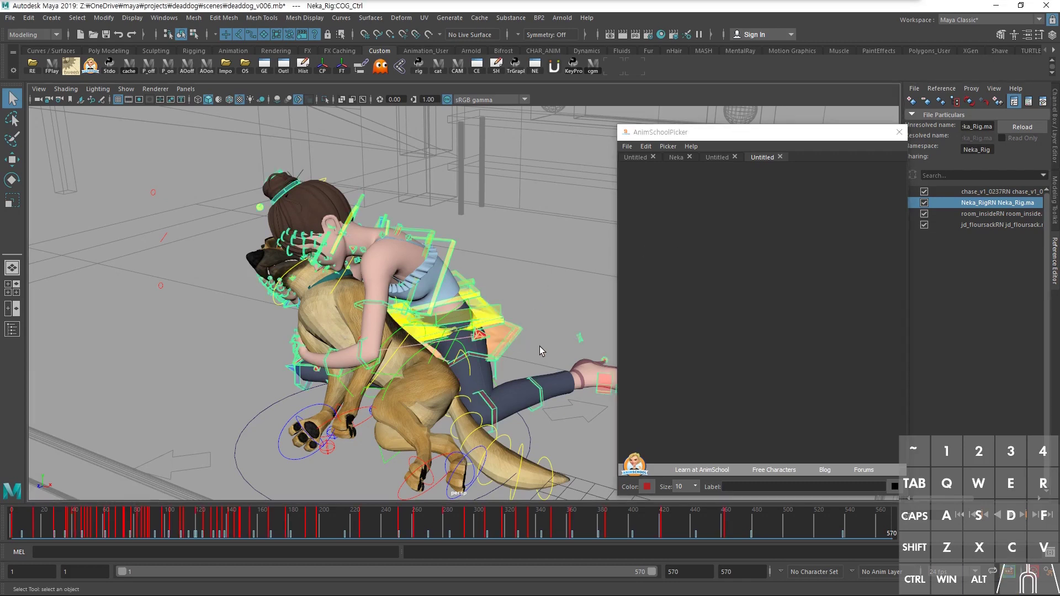
alt+drag(536, 346, 511, 370)
right_click(685, 265)
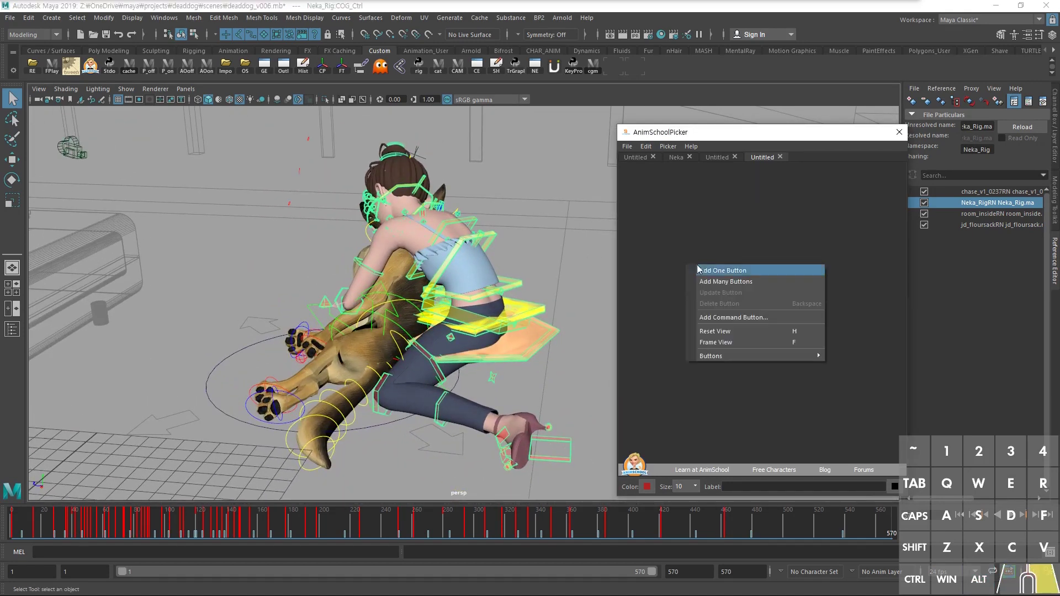
click(705, 268)
Test the new button by selecting the COG control with it and moving the control, and undo the move
click(693, 297)
drag(665, 246, 713, 296)
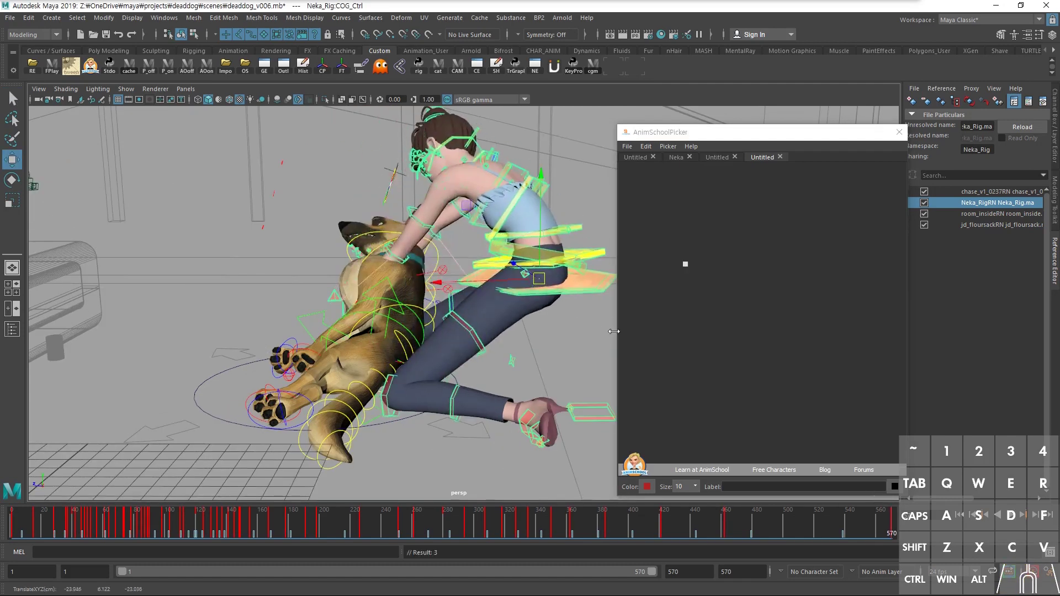
key(ctrl+z)
key(ctrl+z)
Select the four torso controls from hips to chest and add many buttons for them, laid out in a vertical column
click(536, 311)
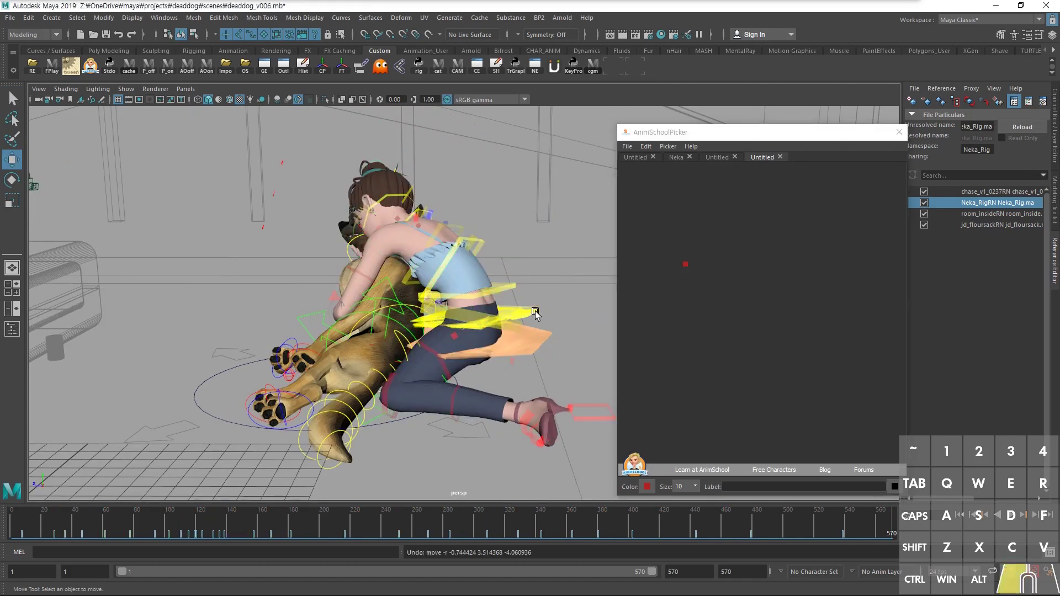
shift+click(511, 282)
shift+click(482, 244)
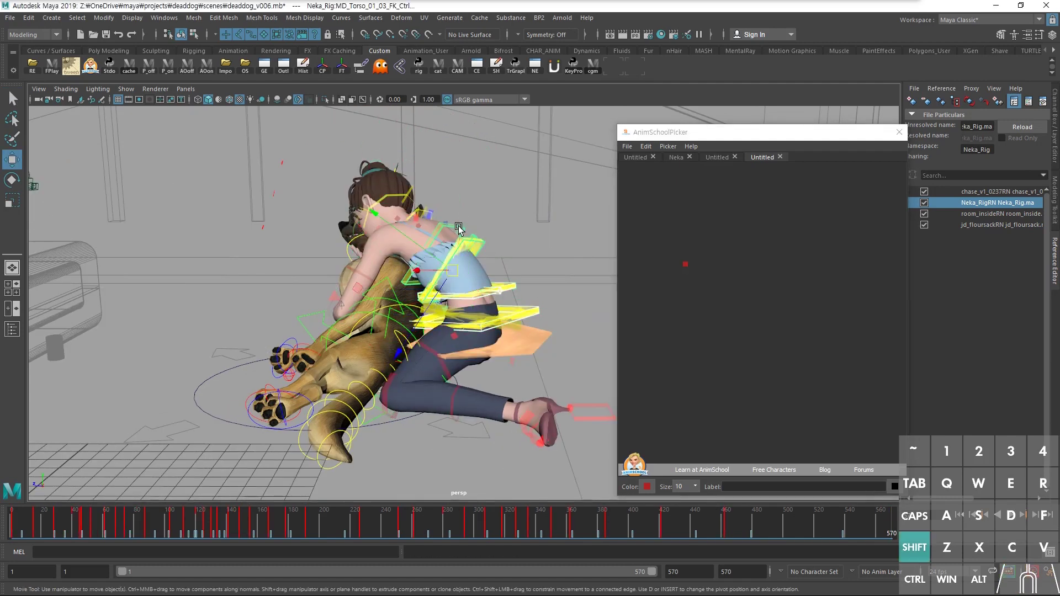
shift+click(458, 228)
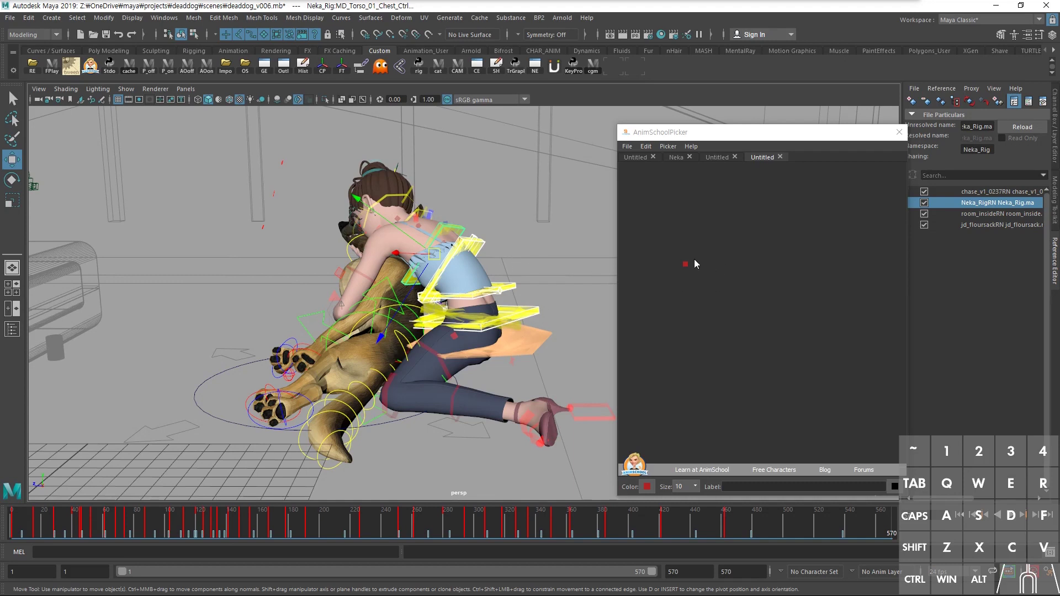
right_click(709, 260)
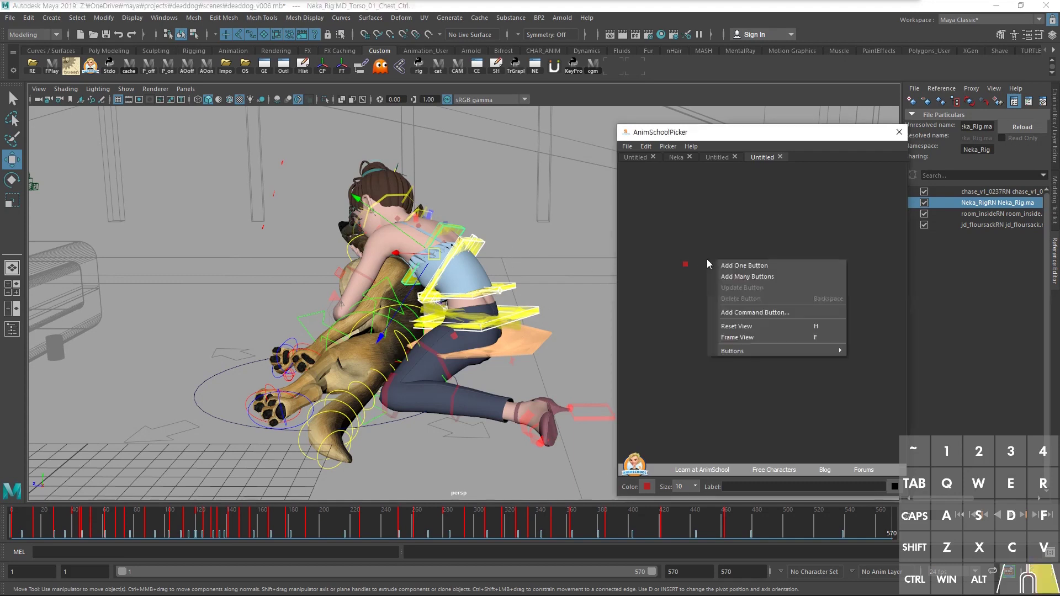
click(732, 280)
drag(712, 254, 713, 325)
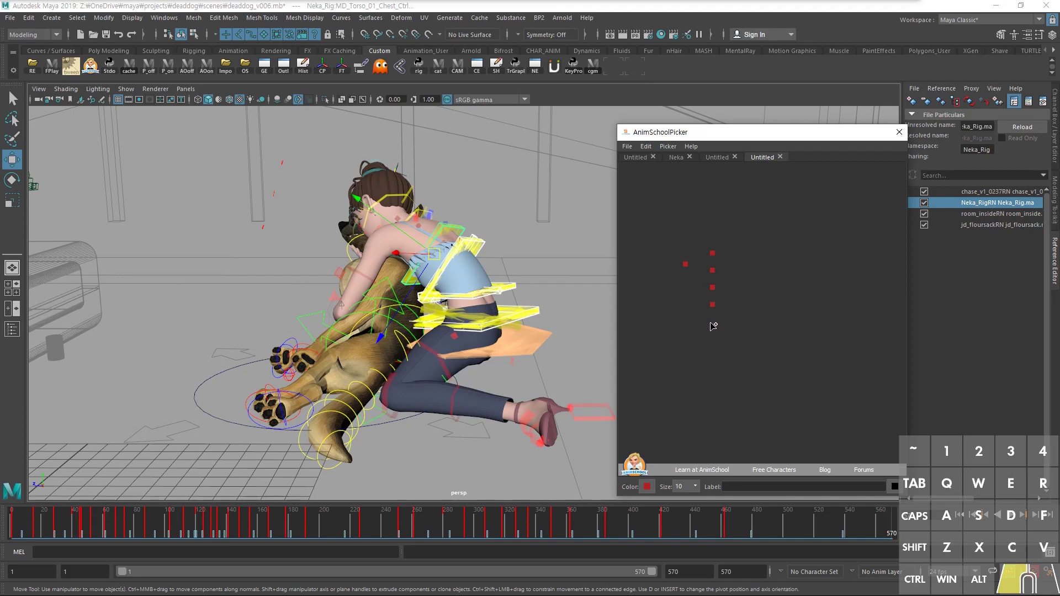
Test the torso buttons by picking them individually and all four together
click(712, 252)
click(712, 287)
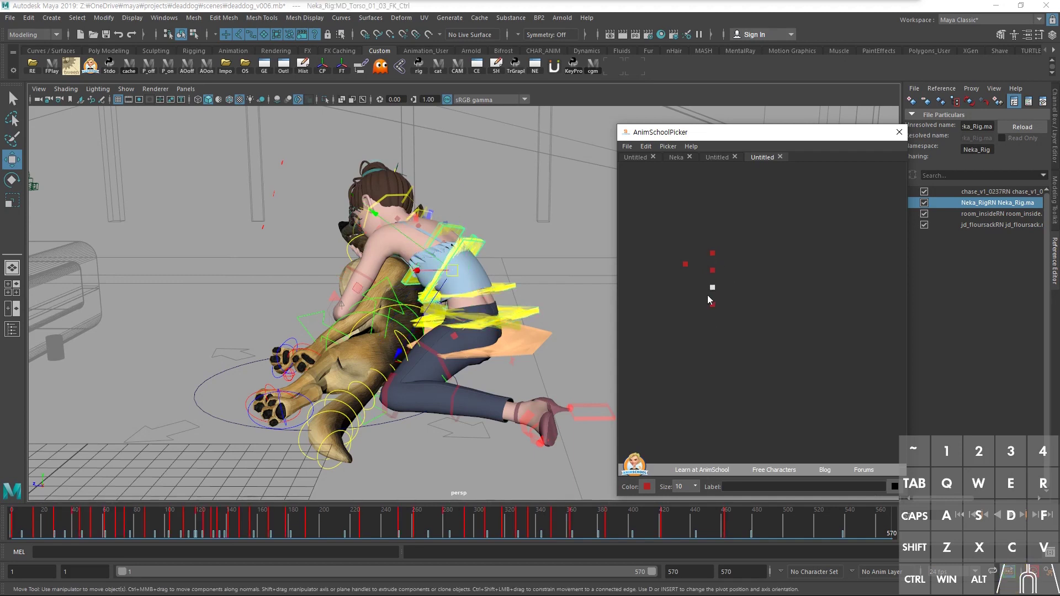
click(713, 304)
click(712, 305)
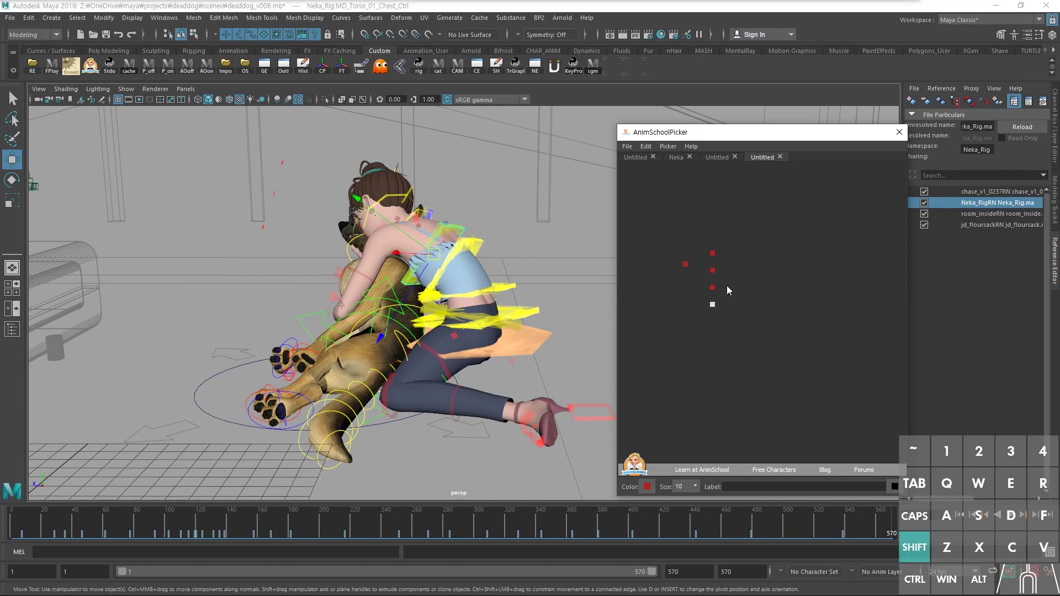
shift+click(713, 287)
shift+click(712, 253)
shift+click(712, 270)
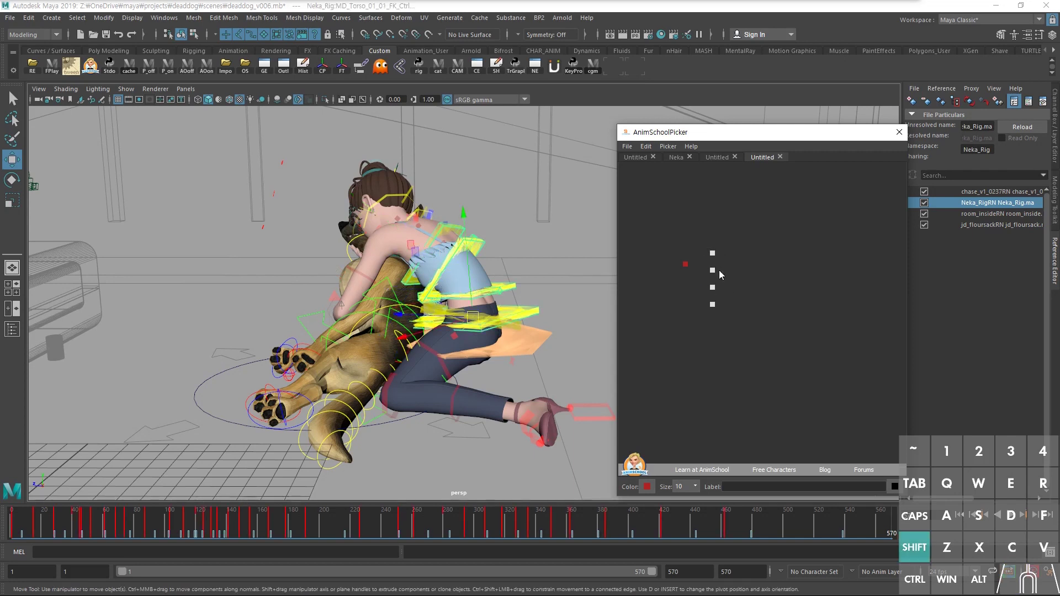
Reposition the four torso buttons into a tighter column beneath the COG button
mouse_move(714, 271)
ctrl+mouse_down()
mouse_move(737, 268)
mouse_move(707, 267)
mouse_move(690, 285)
mouse_move(705, 283)
mouse_move(693, 305)
mouse_move(708, 269)
ctrl+mouse_up()
click(709, 270)
ctrl+drag(692, 316, 691, 313)
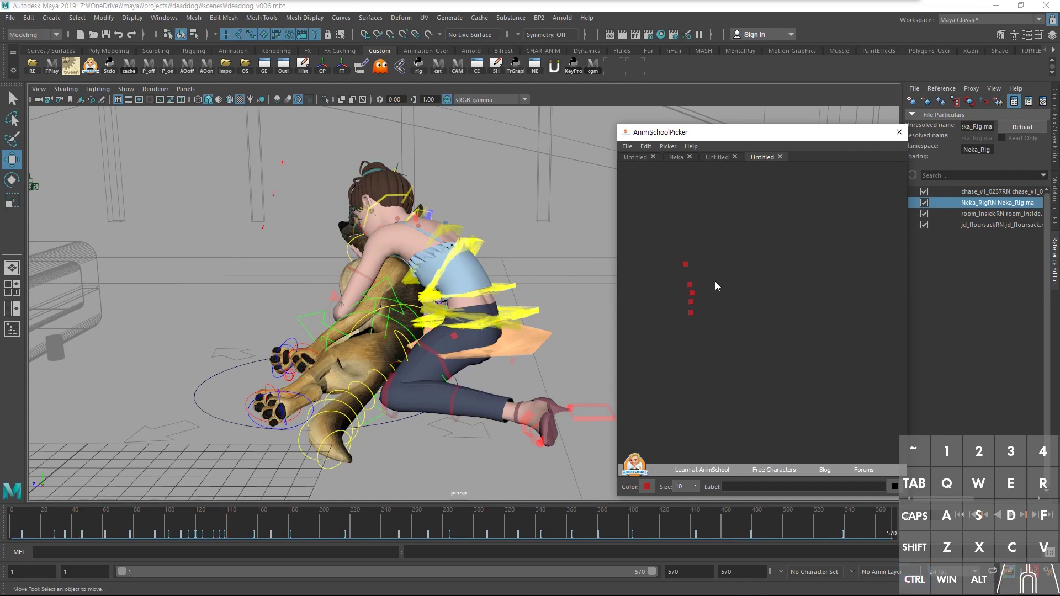
Add one button that selects all four torso controls and place it to the right of the torso column
drag(713, 274, 680, 322)
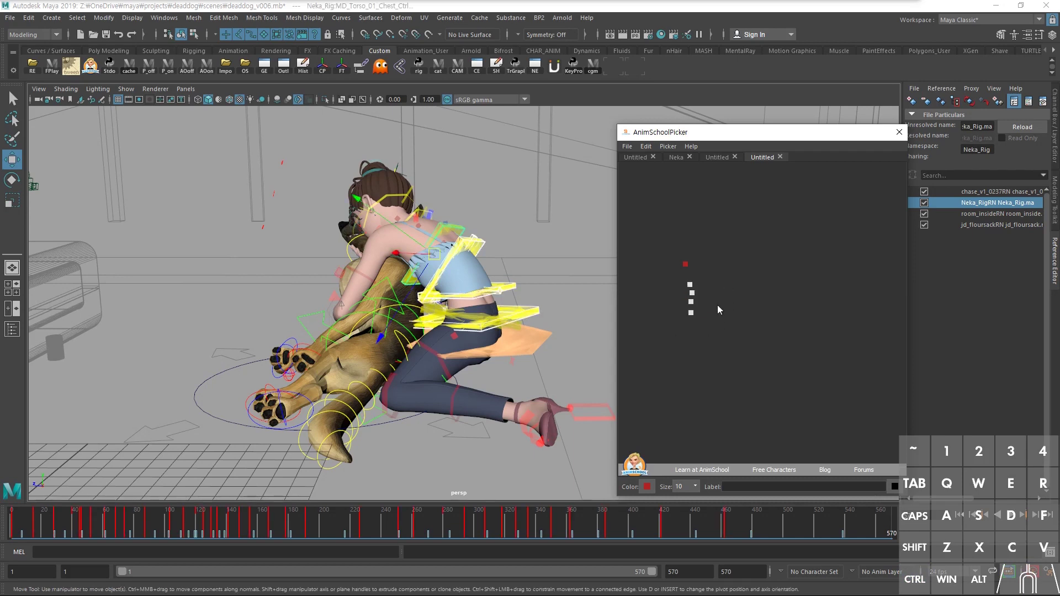
right_click(704, 297)
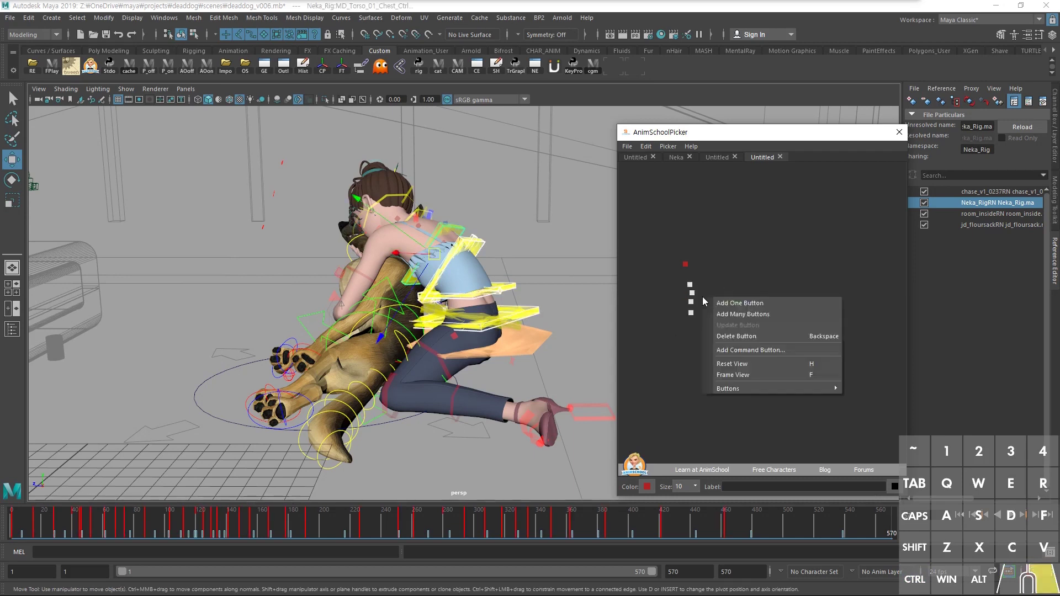
click(736, 302)
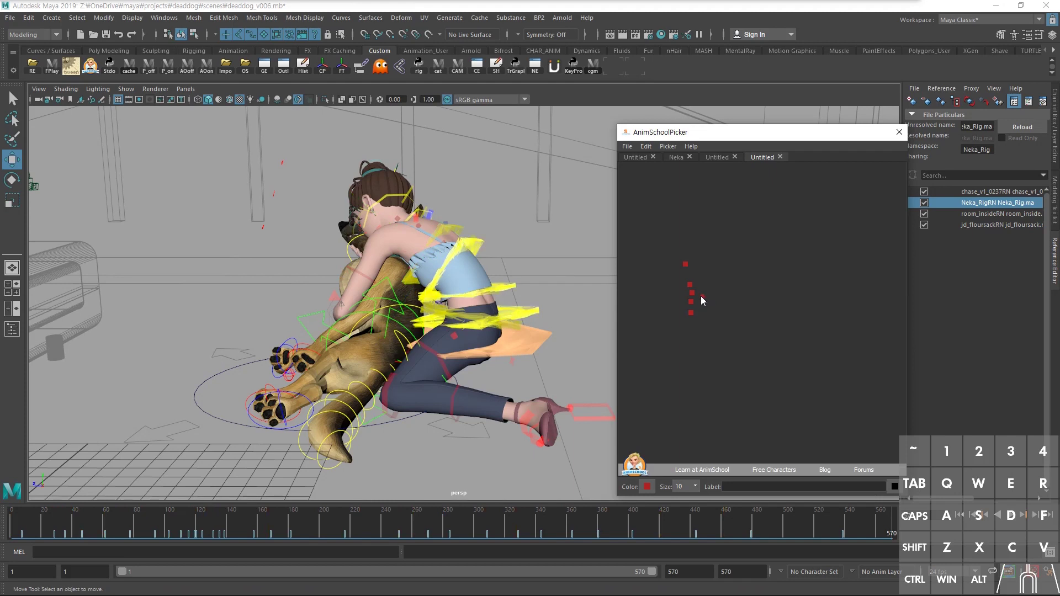
drag(713, 284, 699, 301)
middle_drag(703, 297, 733, 284)
Test the group button by selecting the torso controls with it, and clear the selection
drag(739, 275, 724, 297)
click(740, 307)
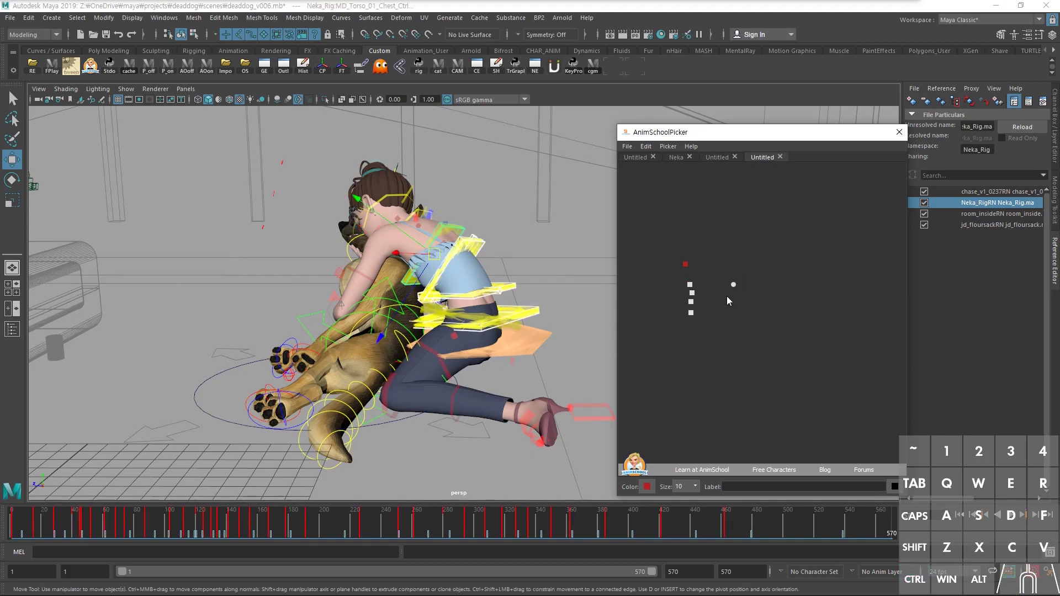
click(721, 310)
Switch to the Neka picker and select all of the character's controls with its select-all button
click(677, 157)
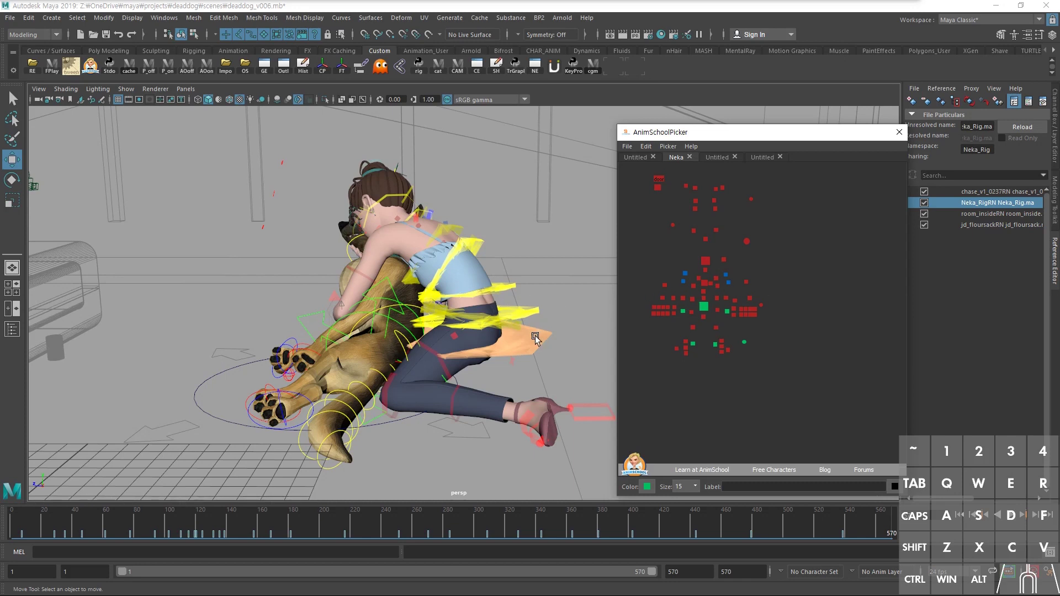
click(746, 241)
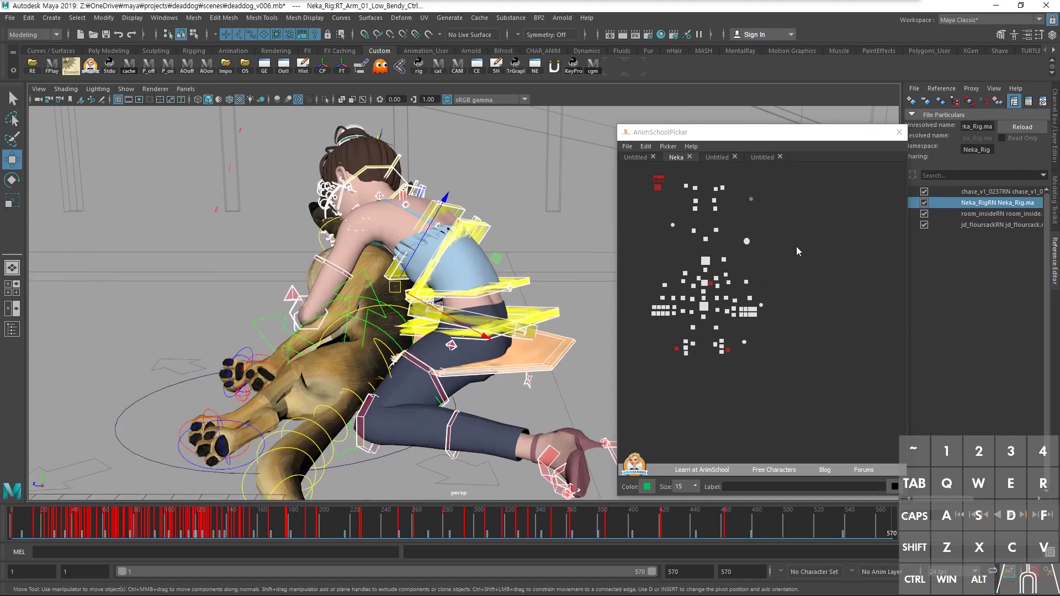
Duplicate the Neka_Rig reference to bring a second copy of the character into the scene
click(942, 103)
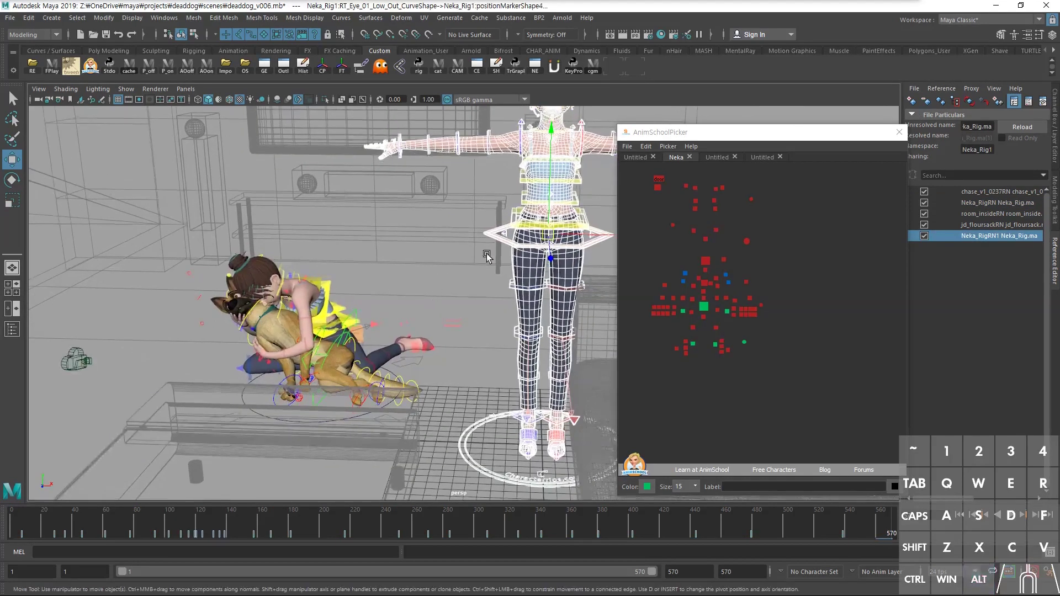
click(492, 237)
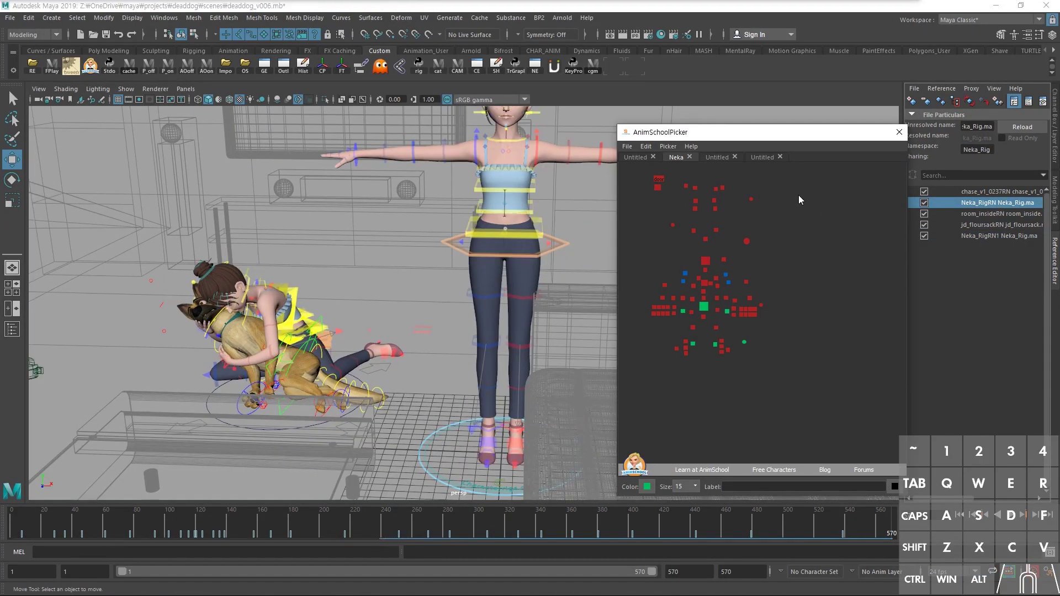
Select all the Neka picker buttons to check which character they control, and clear the selection
drag(799, 197, 642, 385)
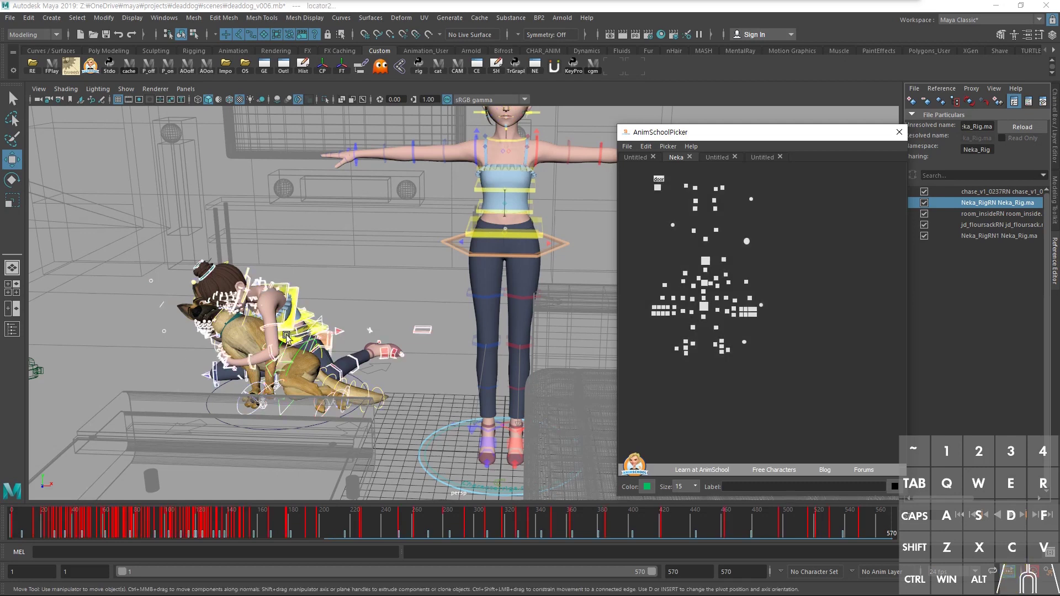
click(427, 318)
drag(784, 224, 733, 248)
click(714, 192)
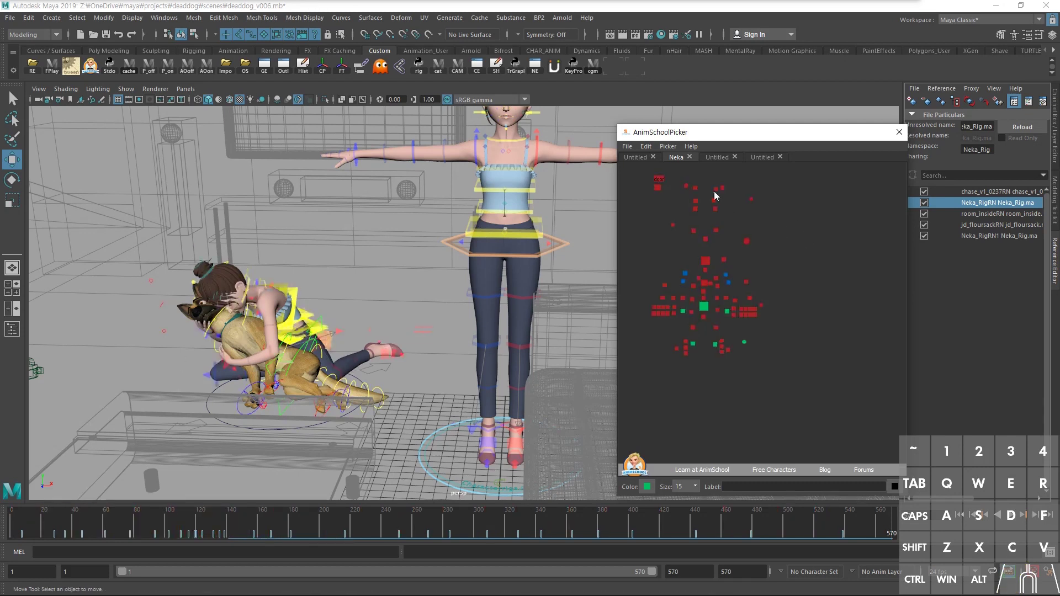
Change the Neka picker's namespace from Neka_Rig to Neka_Rig1
click(668, 146)
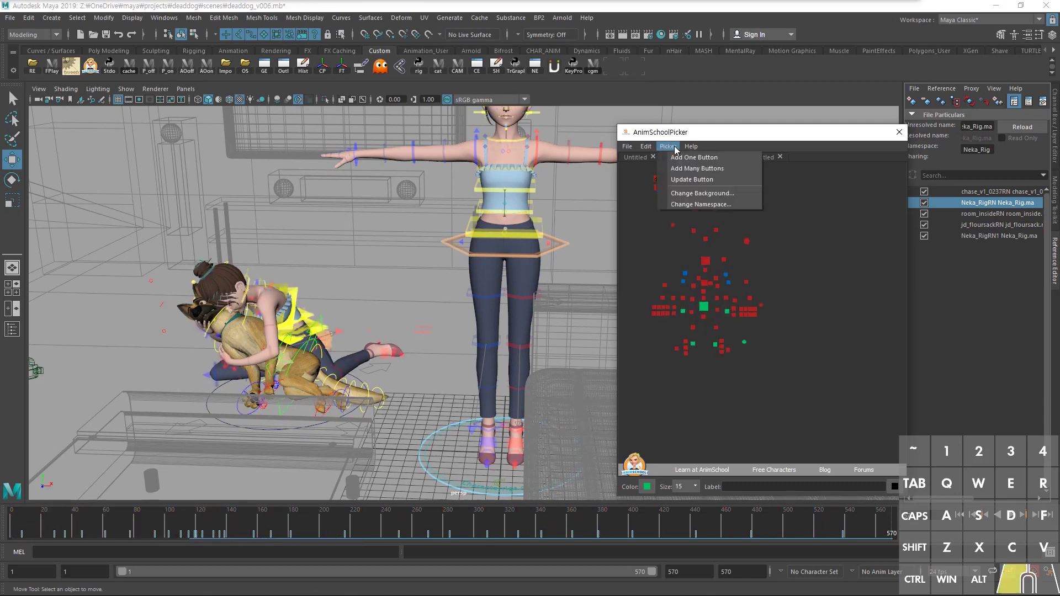
click(691, 204)
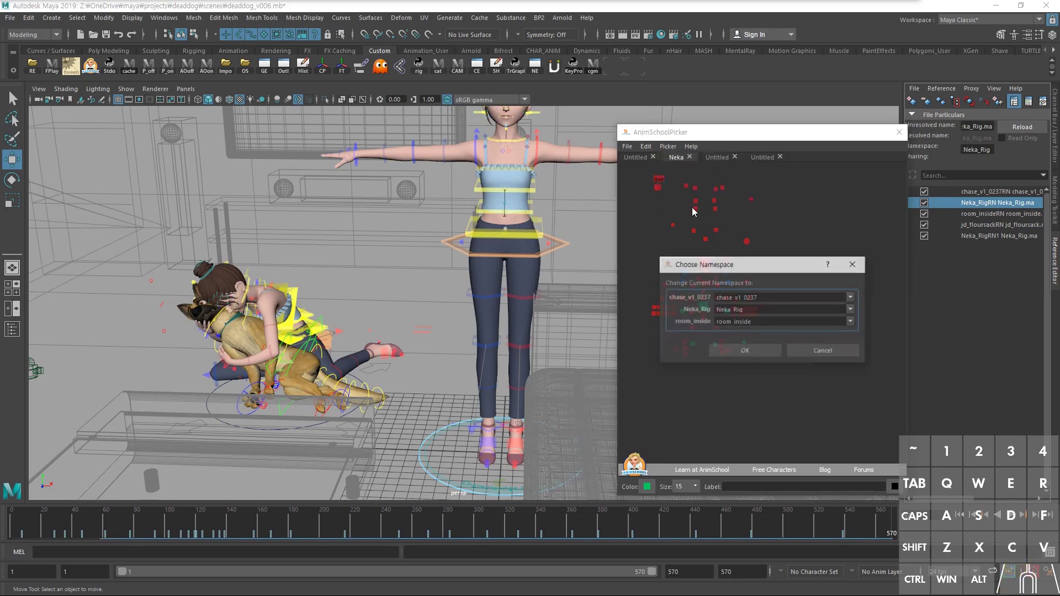
click(851, 310)
click(745, 327)
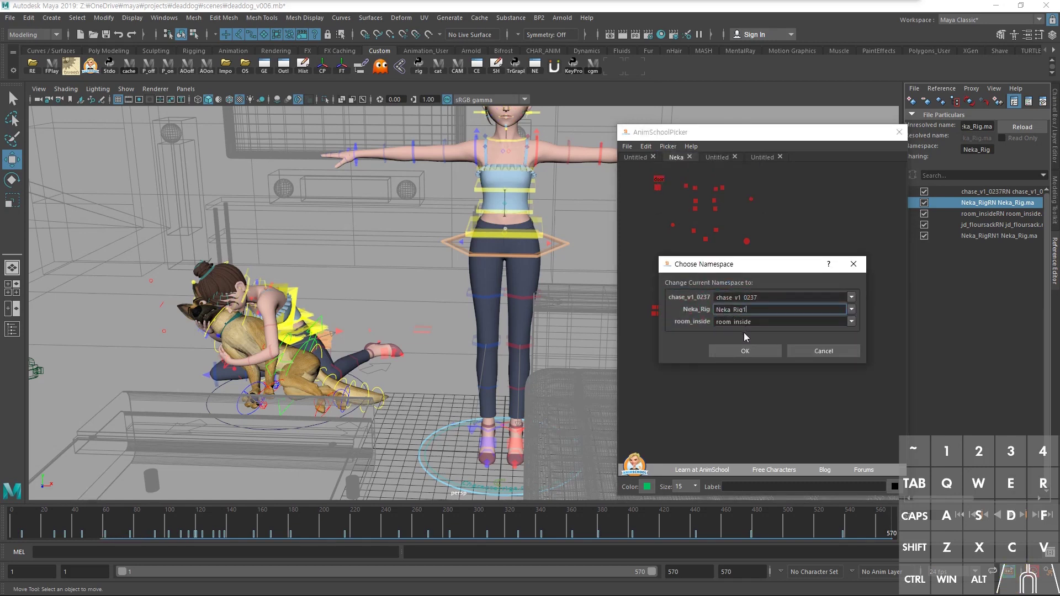
click(744, 350)
Check the new namespace by selecting all of the standing character's controls from the picker, and clear the selection
alt+middle_drag(558, 259, 551, 261)
key(f)
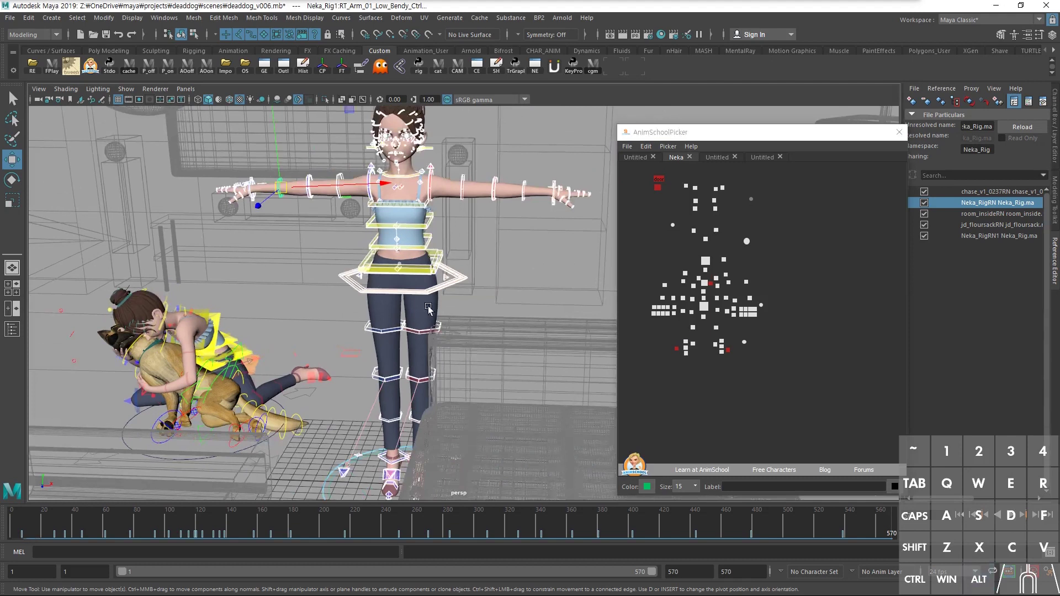
click(780, 281)
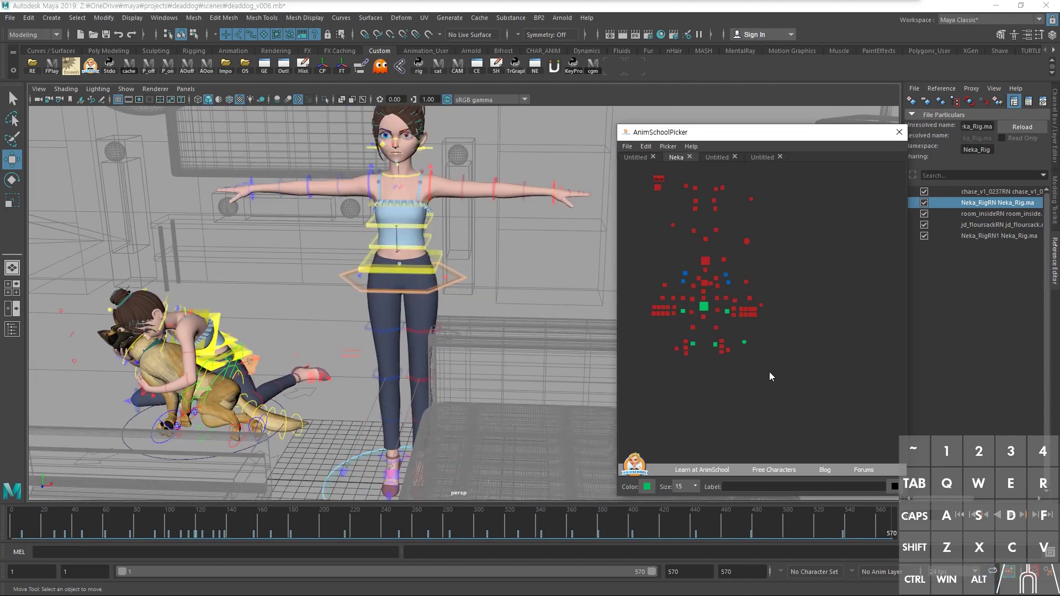
Select all of the character's controls and create in-between poses at frames 4 and 18 with tweenMachine, using 85.4 for the second
click(744, 239)
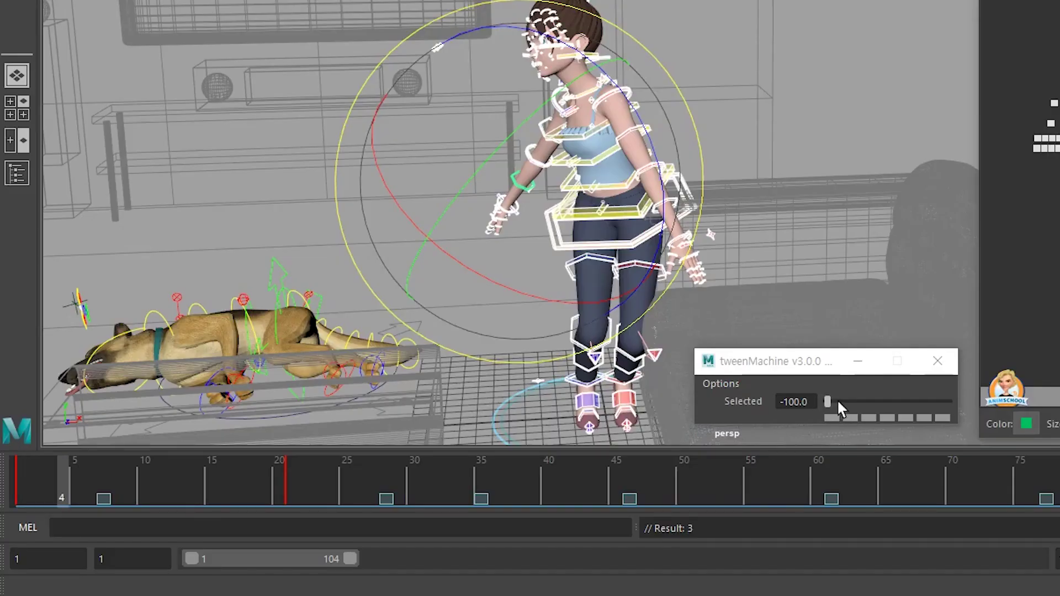
click(837, 399)
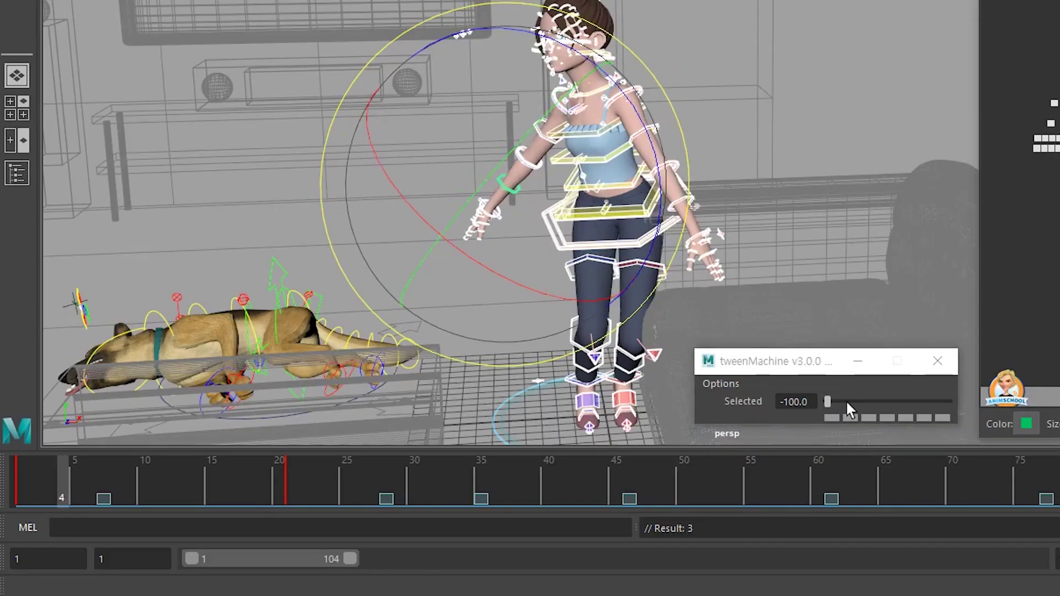
drag(63, 488, 252, 482)
click(940, 398)
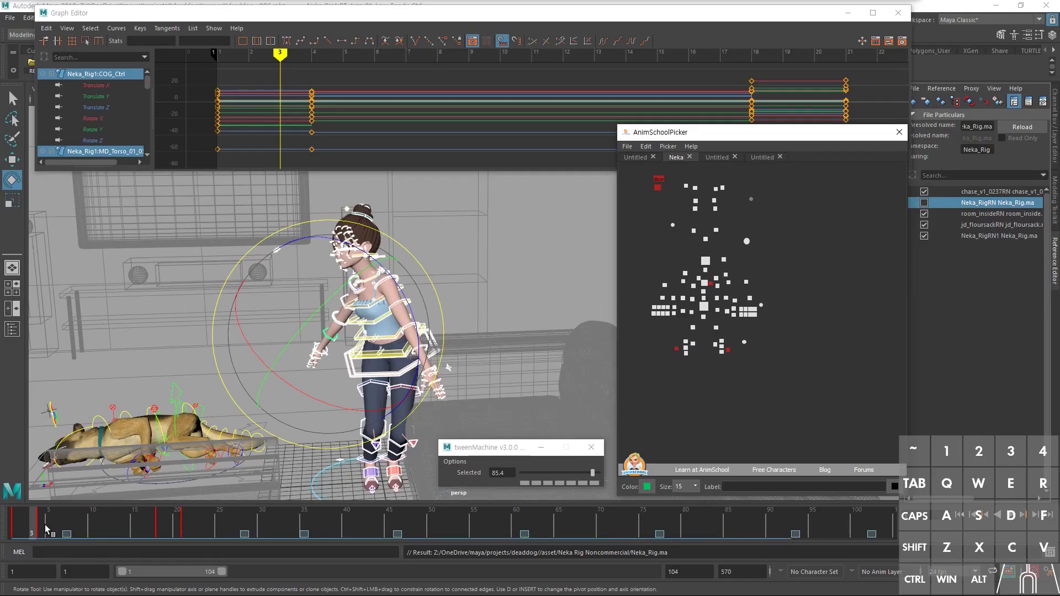
Delete the keys of all controls at frames 4 and 18
click(45, 526)
key(shift+Delete)
key(.)
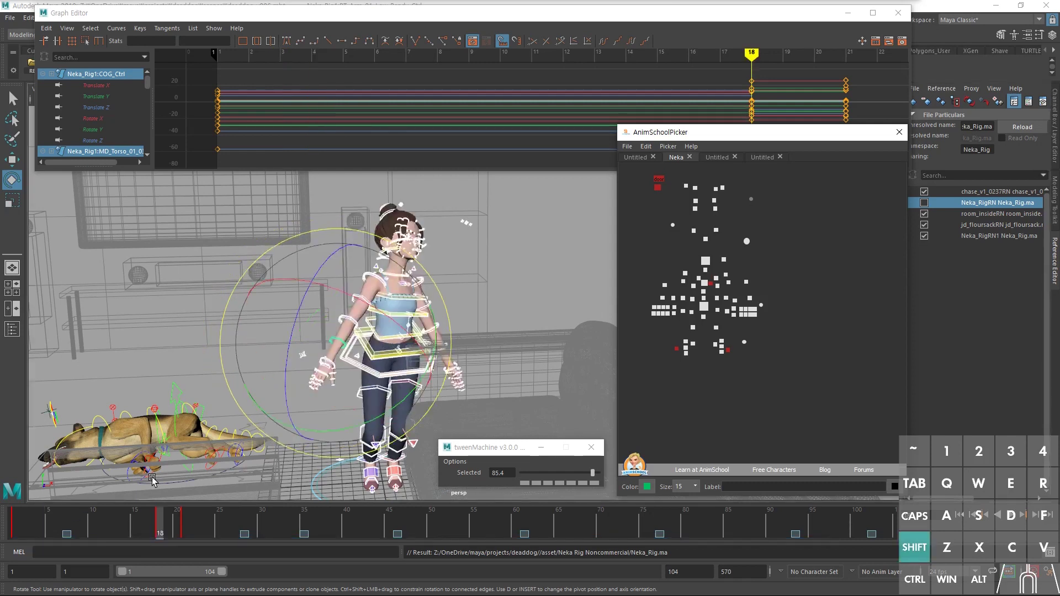
key(shift+Delete)
Go to frame 4 and rotate the standing character's torso control to key an in-between pose by hand
click(703, 307)
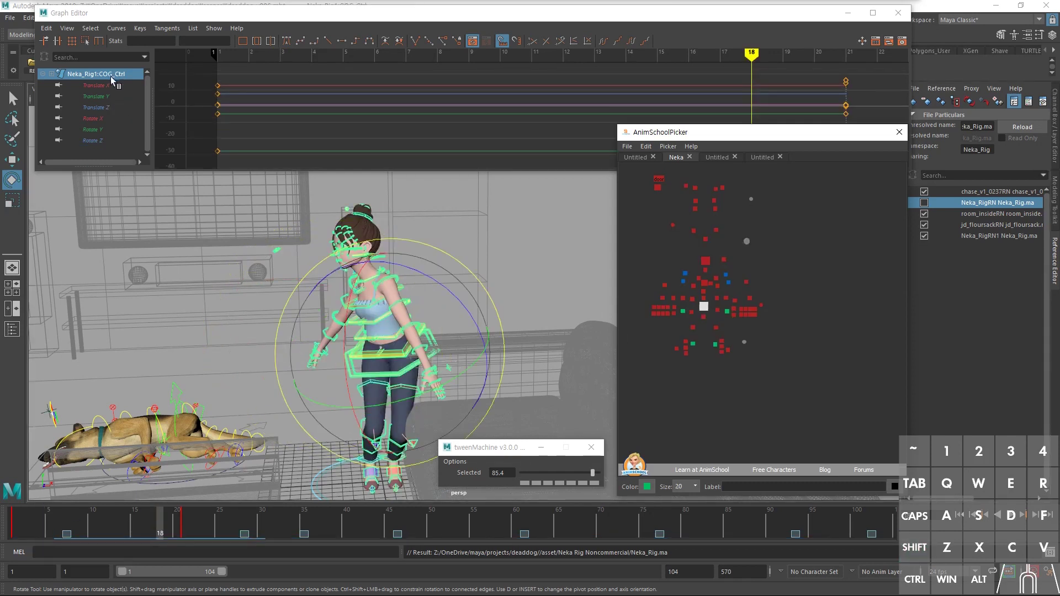
click(17, 520)
alt+shift+right_drag(533, 118, 416, 123)
click(44, 527)
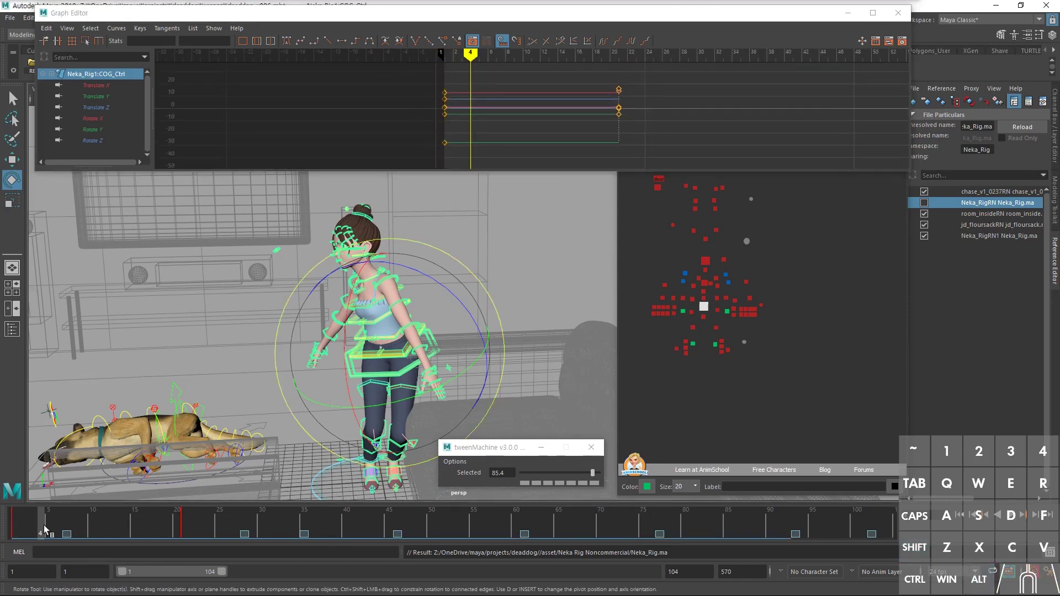
click(704, 283)
drag(370, 311, 380, 303)
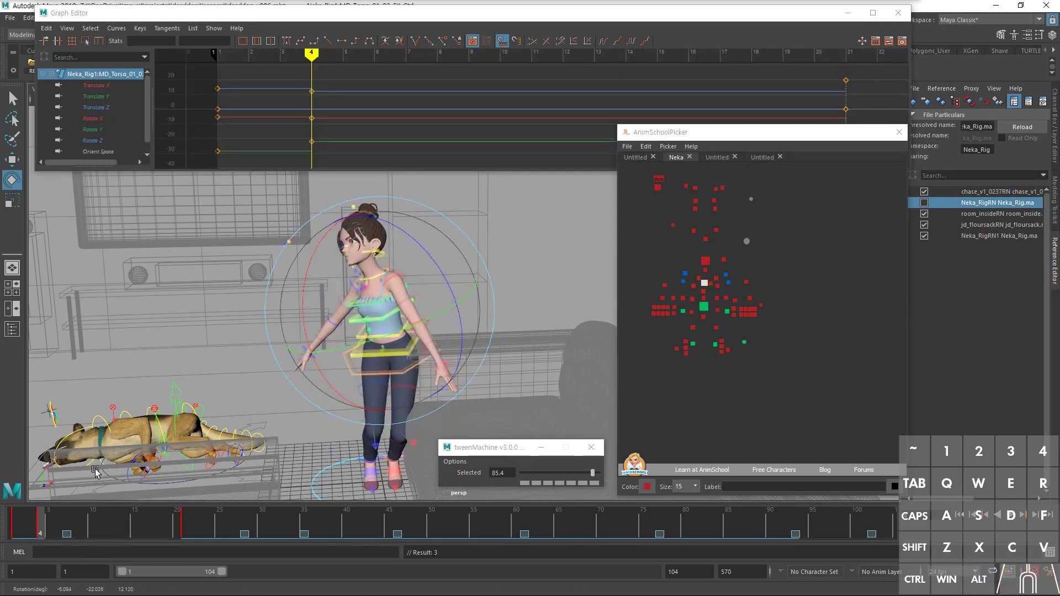
Try a -73.7 tweenMachine in-between on all of the standing character's controls at frame 4, and undo it
drag(18, 531, 193, 529)
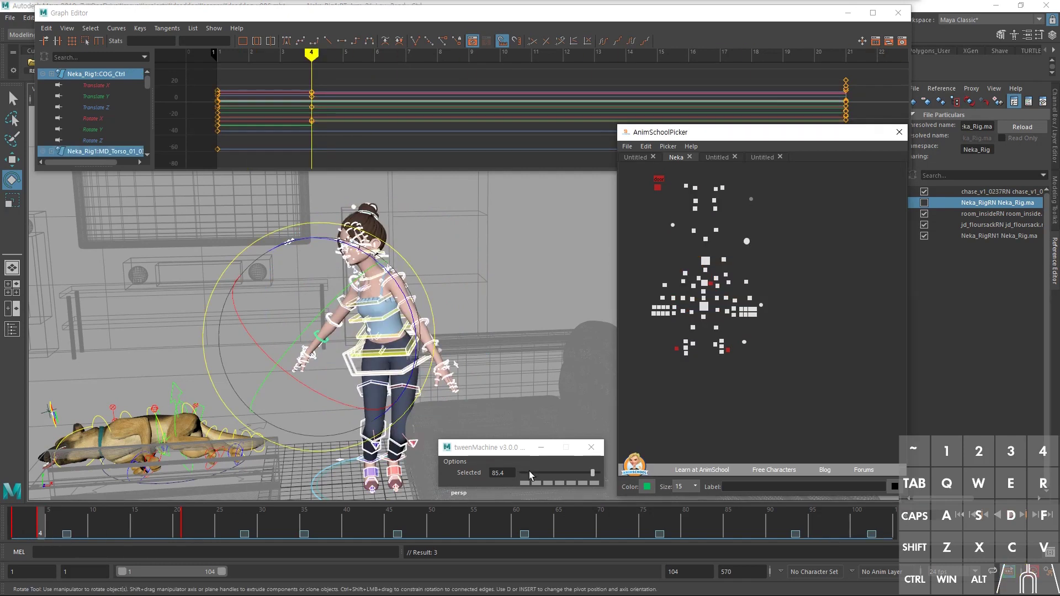
click(530, 473)
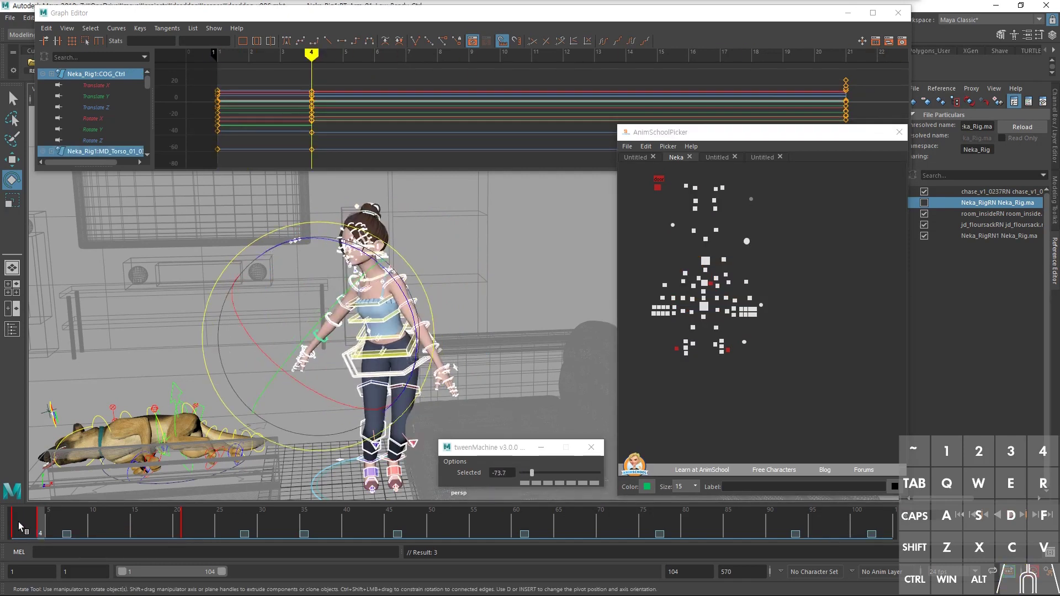
drag(18, 528, 5, 508)
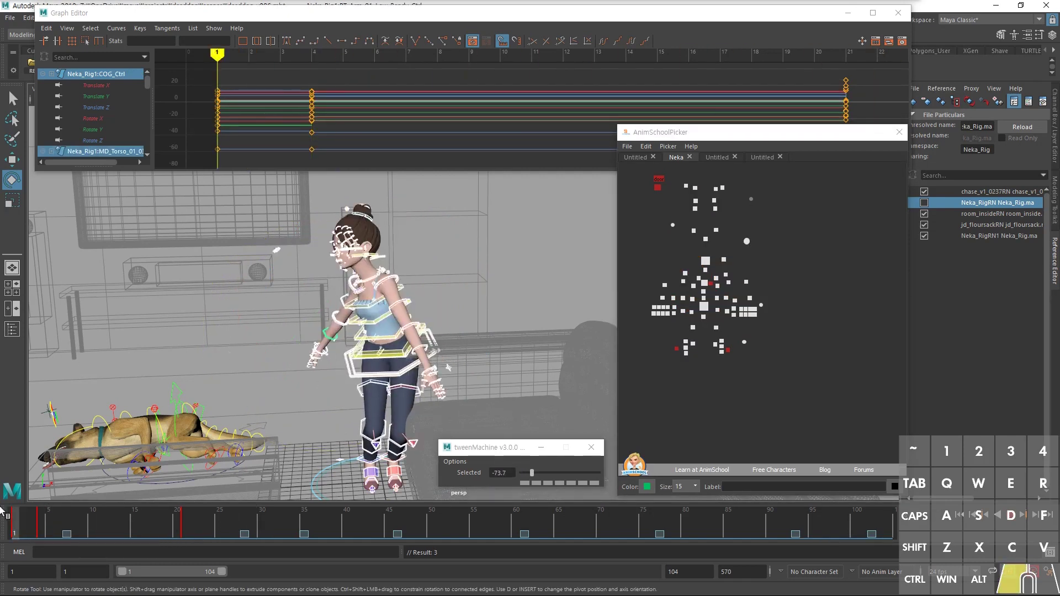
key(period)
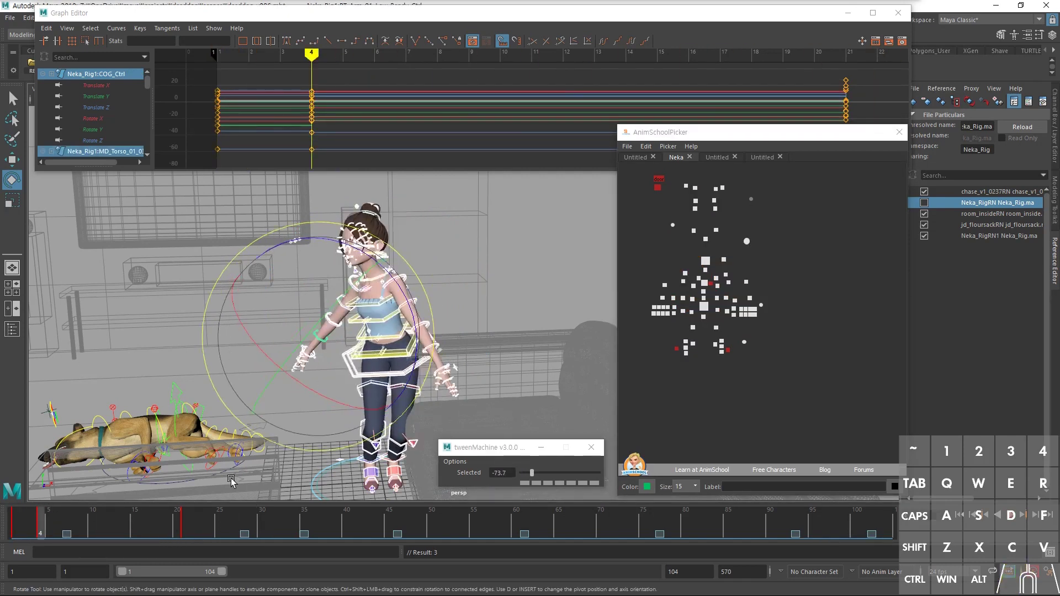
key(ctrl+z)
key(ctrl+z)
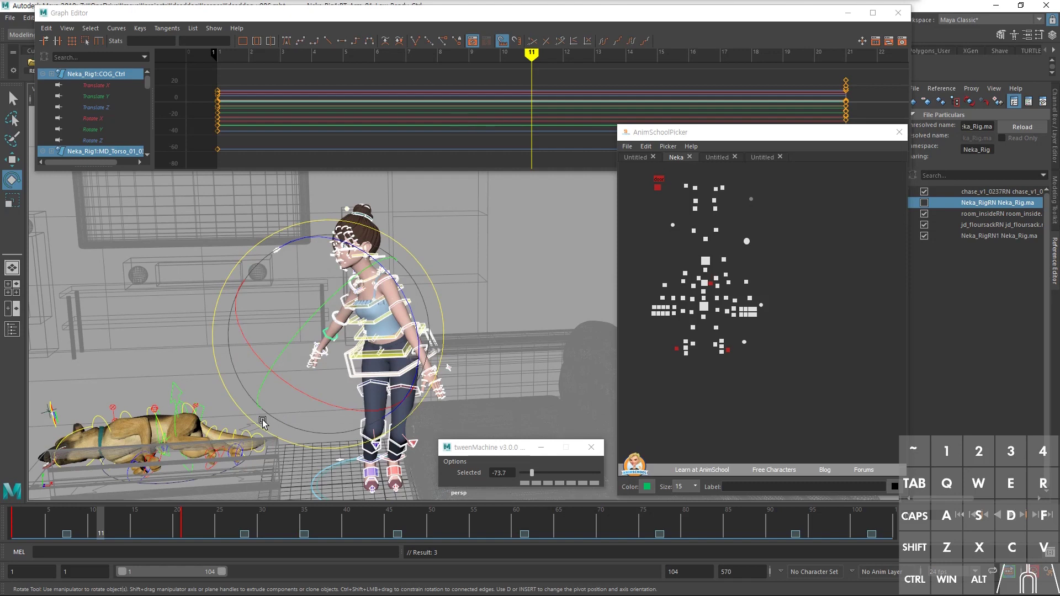
Key an in-between of 0.0 for all controls at frame 11, and set the torso control's in-between to 46.0
click(562, 472)
key(Return)
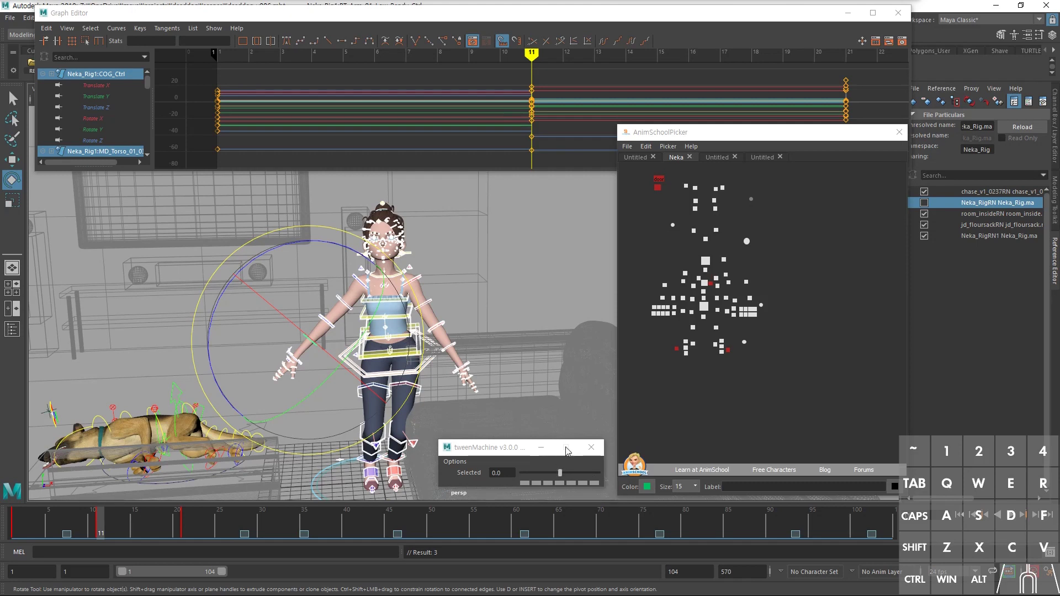
click(704, 283)
scroll(428, 338, down, 2)
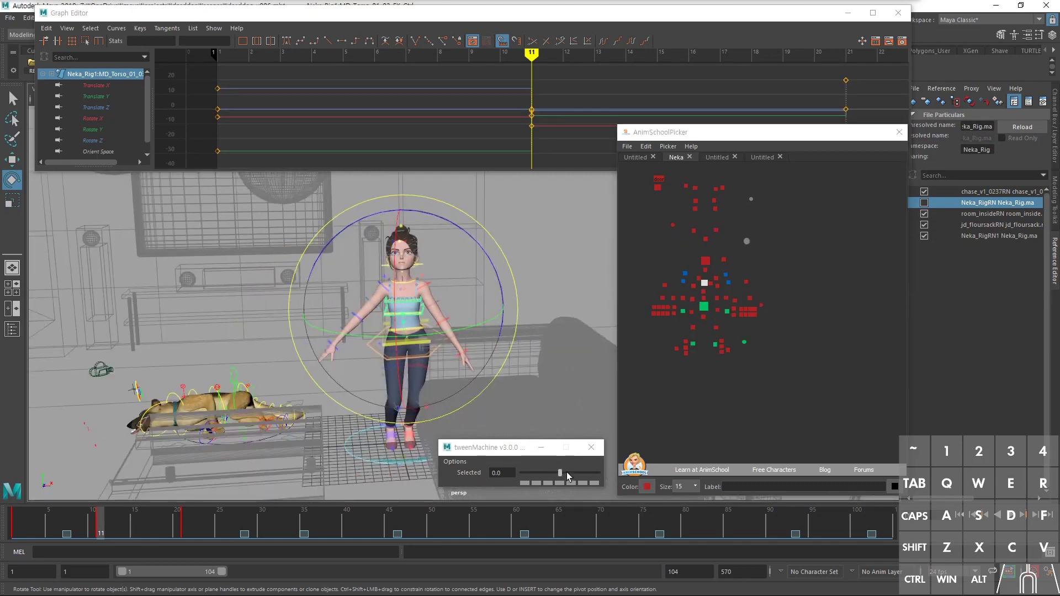
click(578, 473)
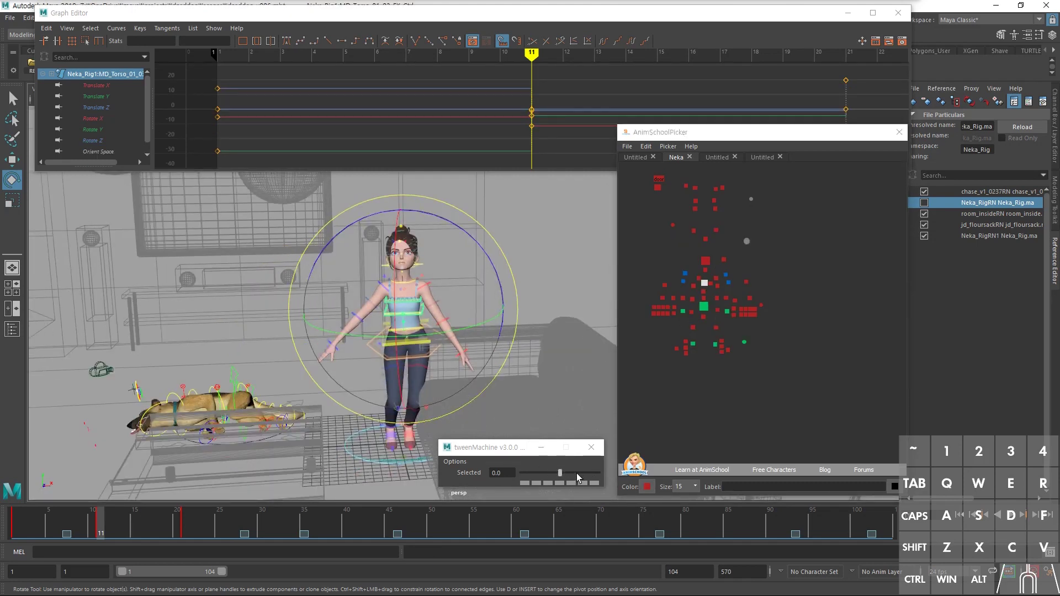
Set the COG control's in-between at frame 11 to -50.4 and review the motion across the keyed poses
click(700, 311)
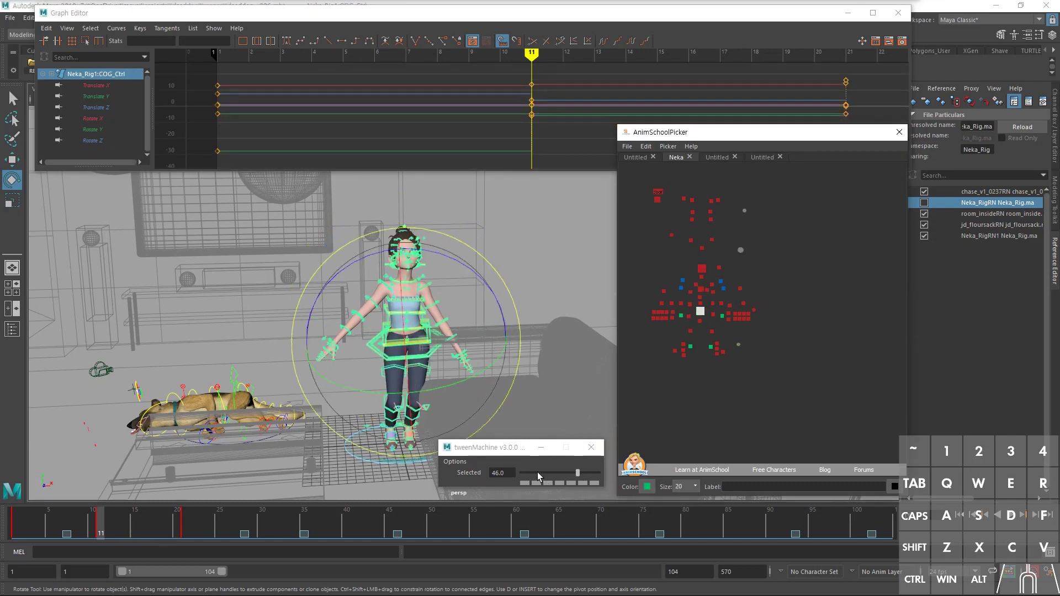
click(539, 473)
drag(22, 527, 173, 521)
key(comma)
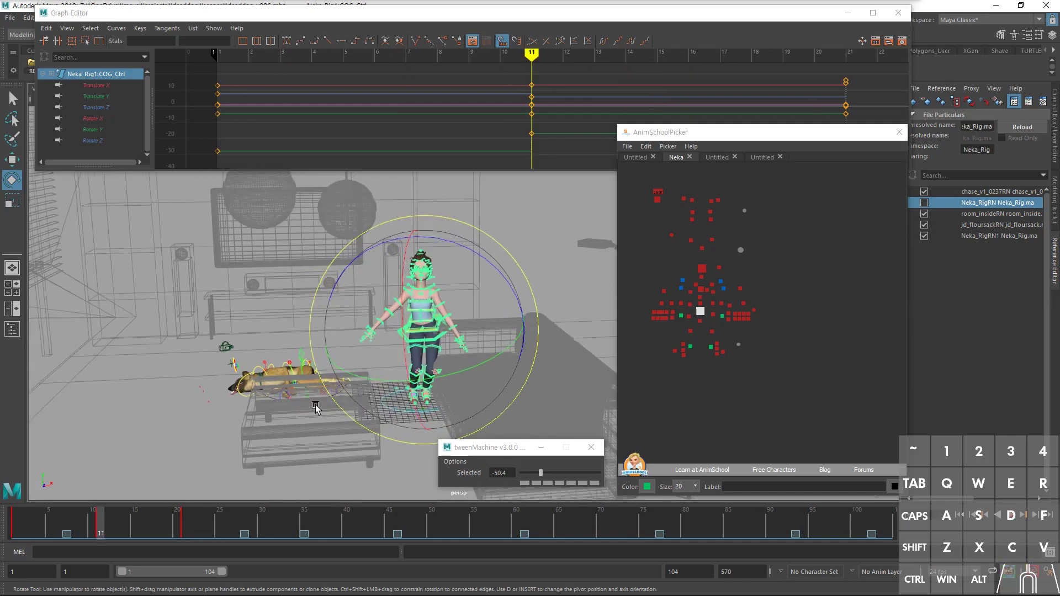
key(f)
key(comma)
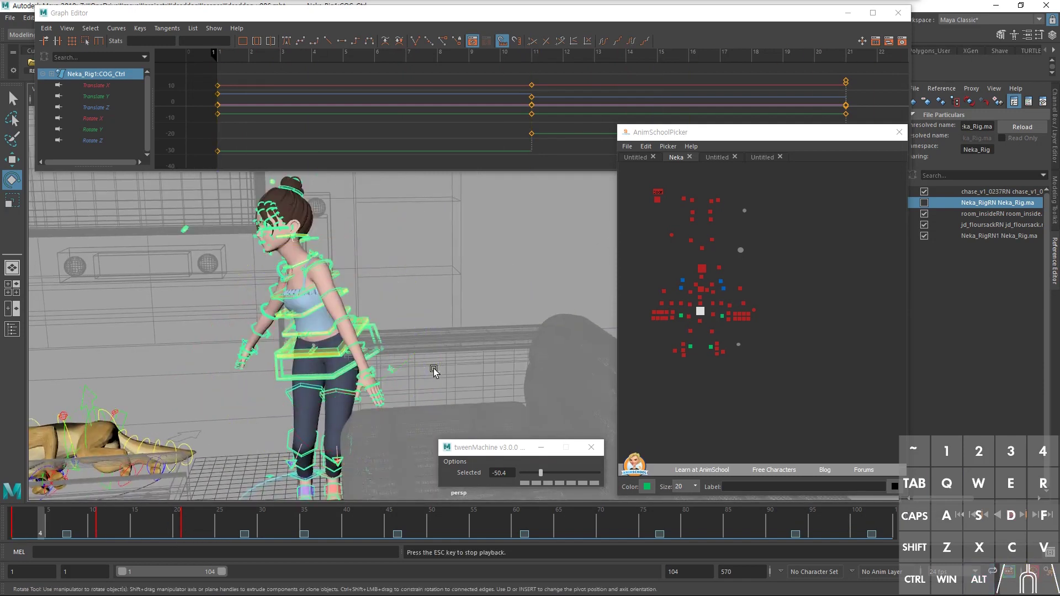
key(period)
key(Up)
key(period)
key(comma)
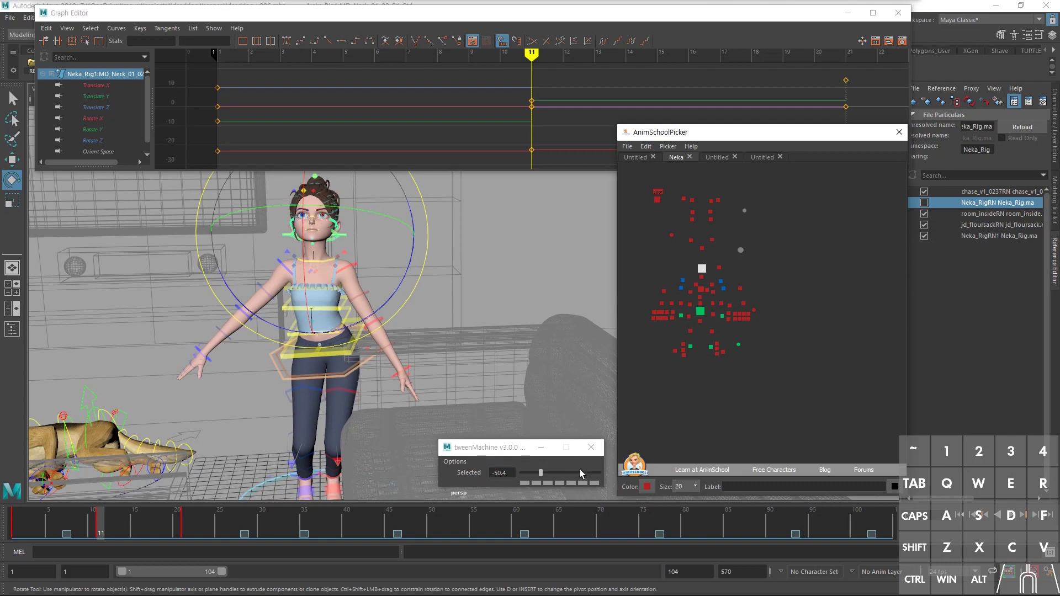
Try in-betweens of 67.9 and -76.6 on the neck control at frame 11 and play back the result
click(586, 475)
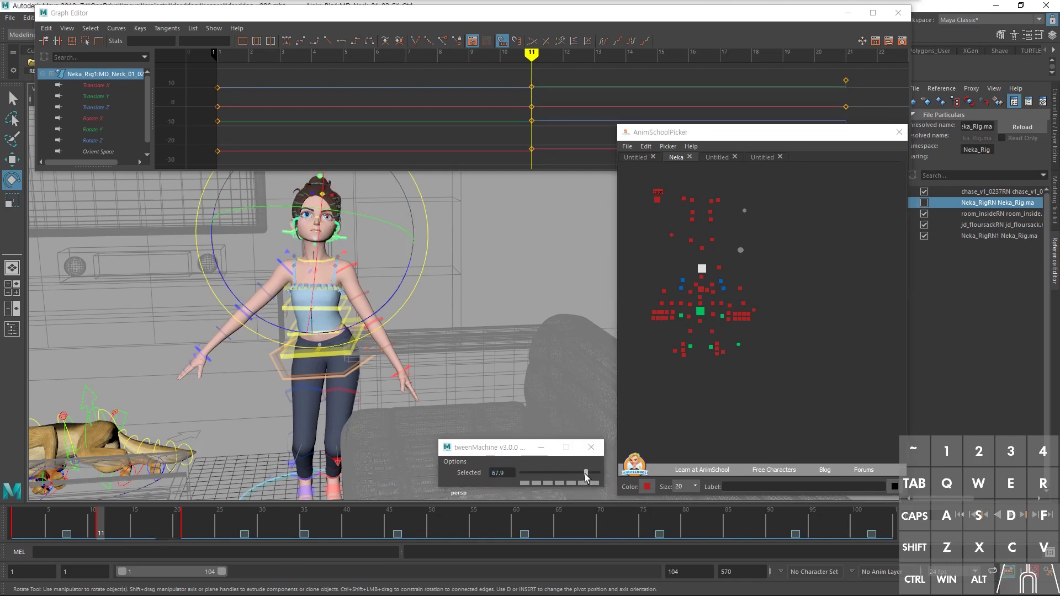
key(period)
key(comma)
drag(557, 477, 531, 473)
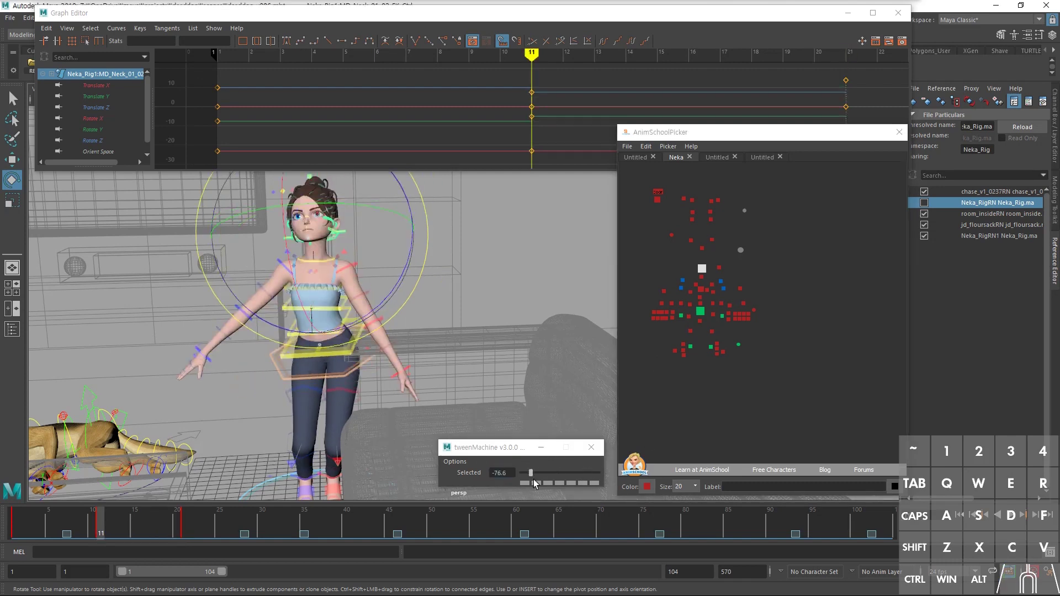
key(alt+shift+v)
key(alt+v)
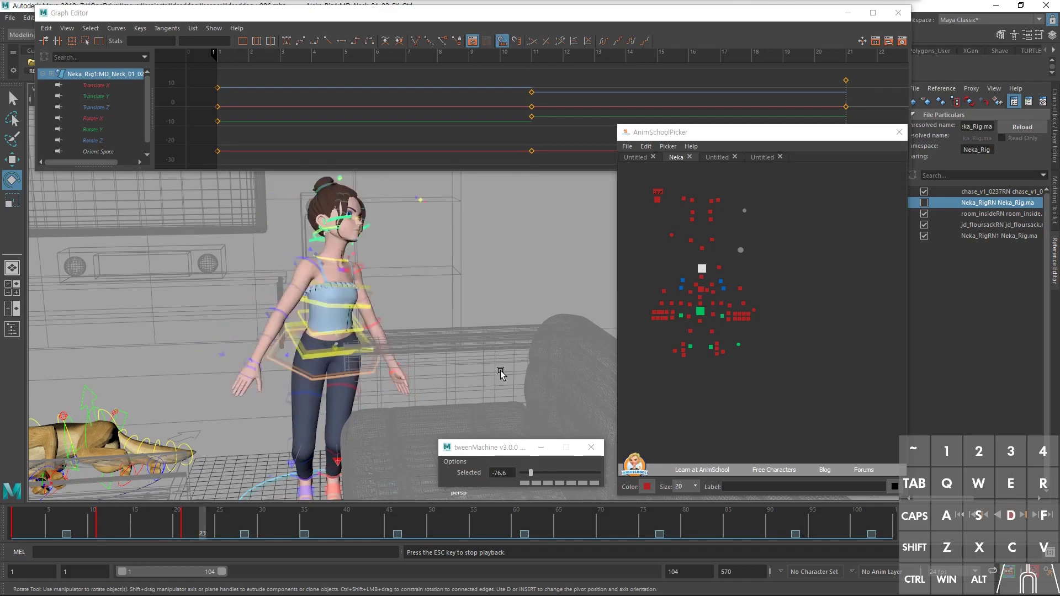
key(Escape)
Return to frame 11 and set the neck control's in-between to 73.7
key(comma)
key(comma)
click(588, 475)
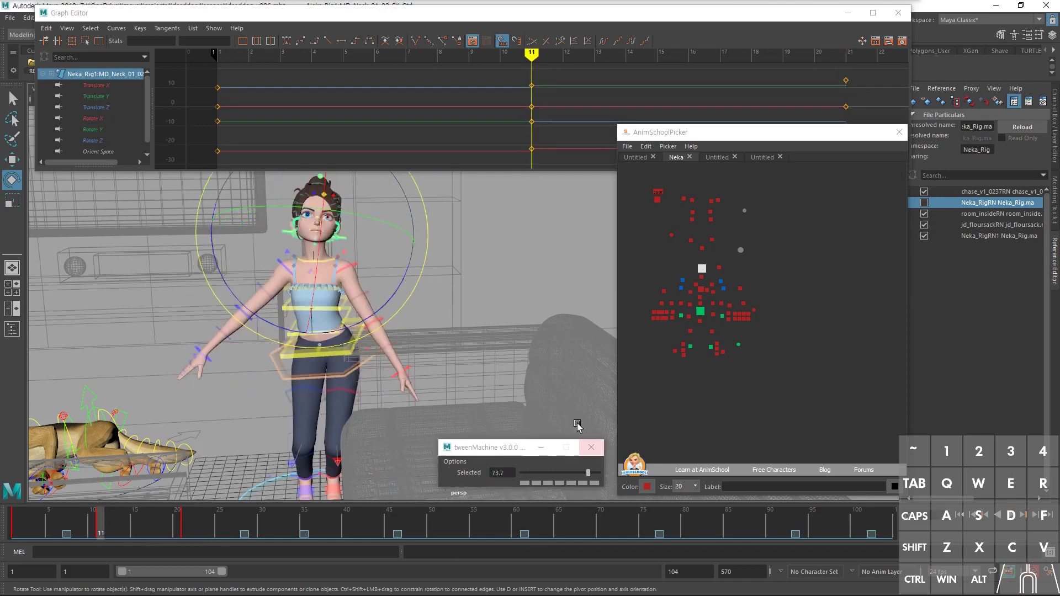
Isolate the neck control's Rotate Z channel and adjust its in-between at frame 11 with tweenMachine
click(1055, 109)
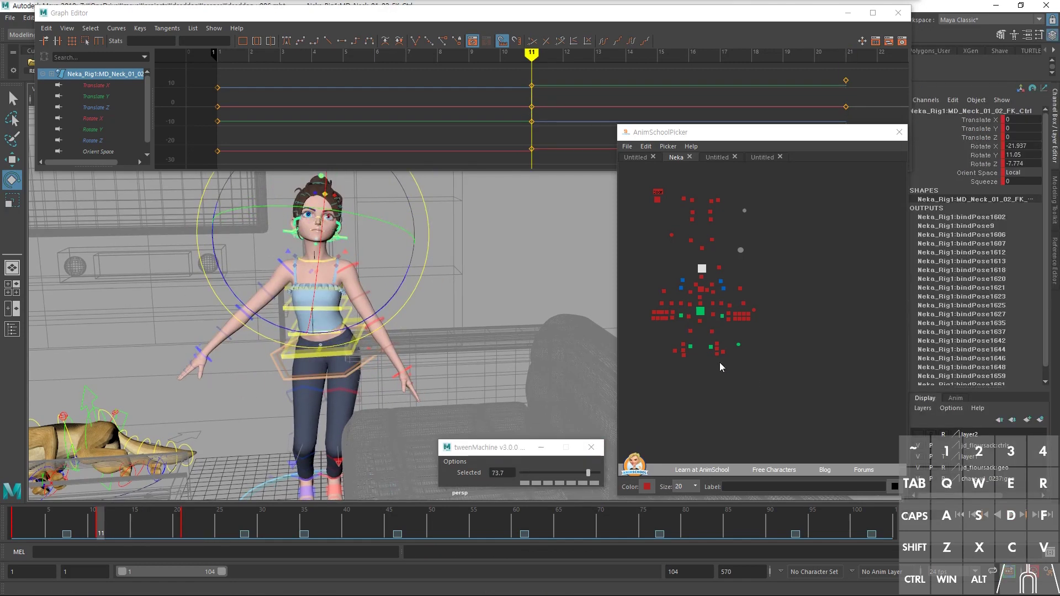
click(977, 163)
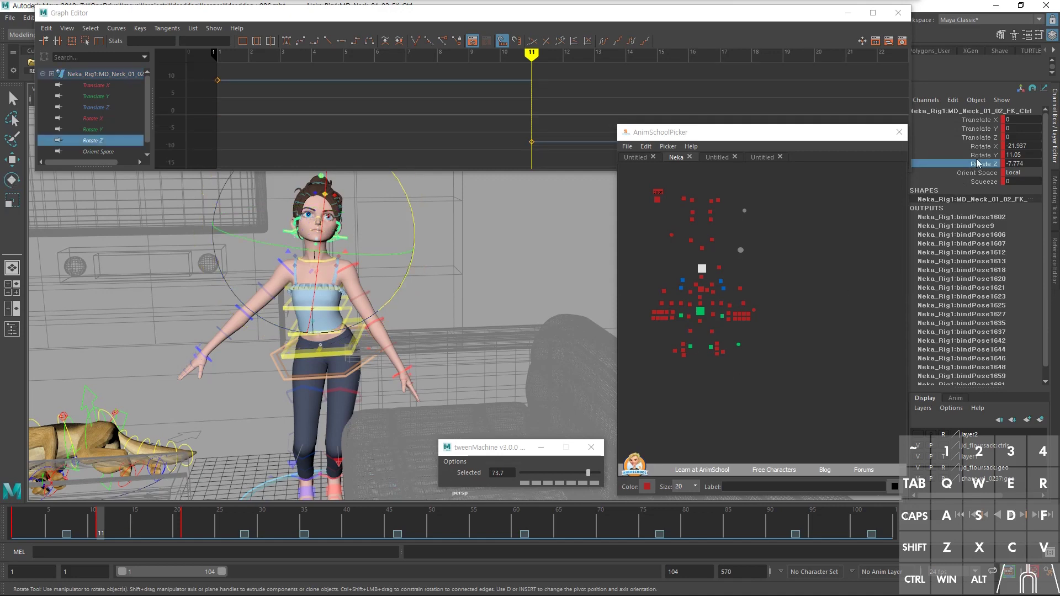
mouse_move(557, 473)
mouse_down()
mouse_move(593, 473)
mouse_move(574, 473)
mouse_up()
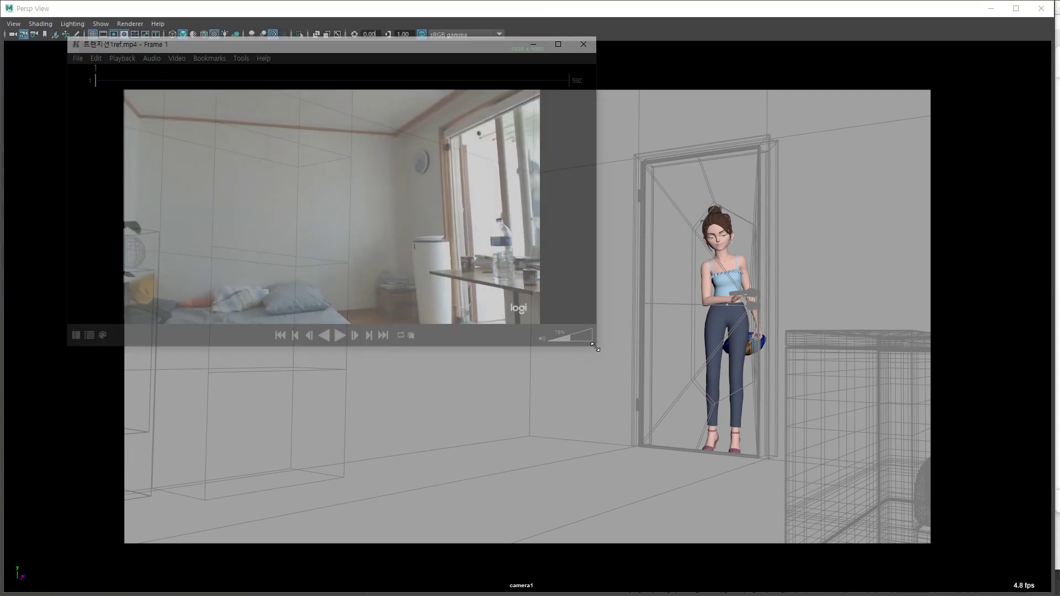
Enlarge the translucent reference video player over the camera view and start the animation playback
drag(595, 347, 984, 566)
key(alt+v)
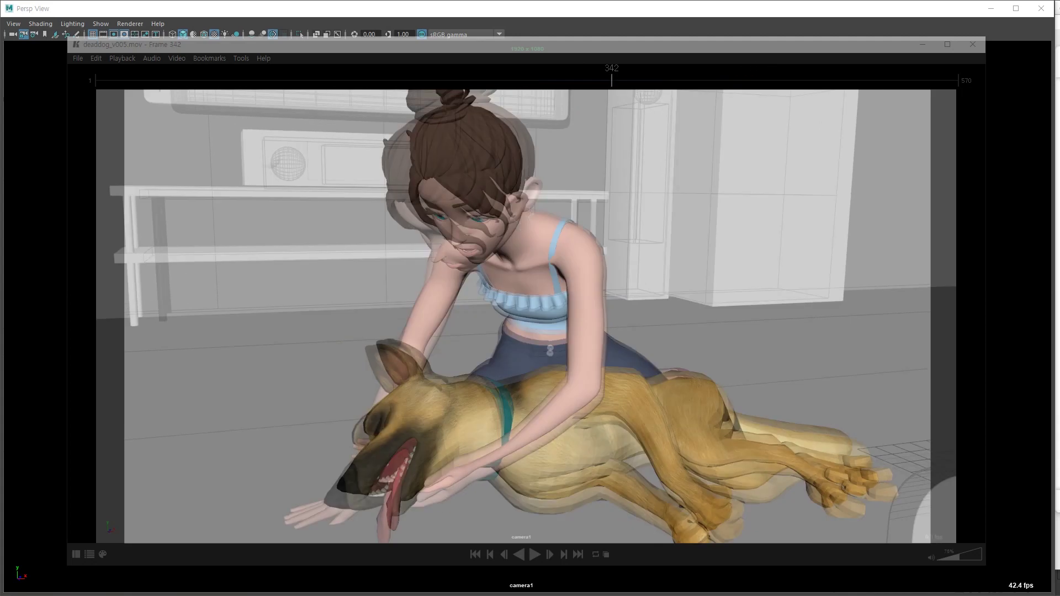
Show the video player's annotation tools and outline the girl's face and arm in red on frame 342
key(F10)
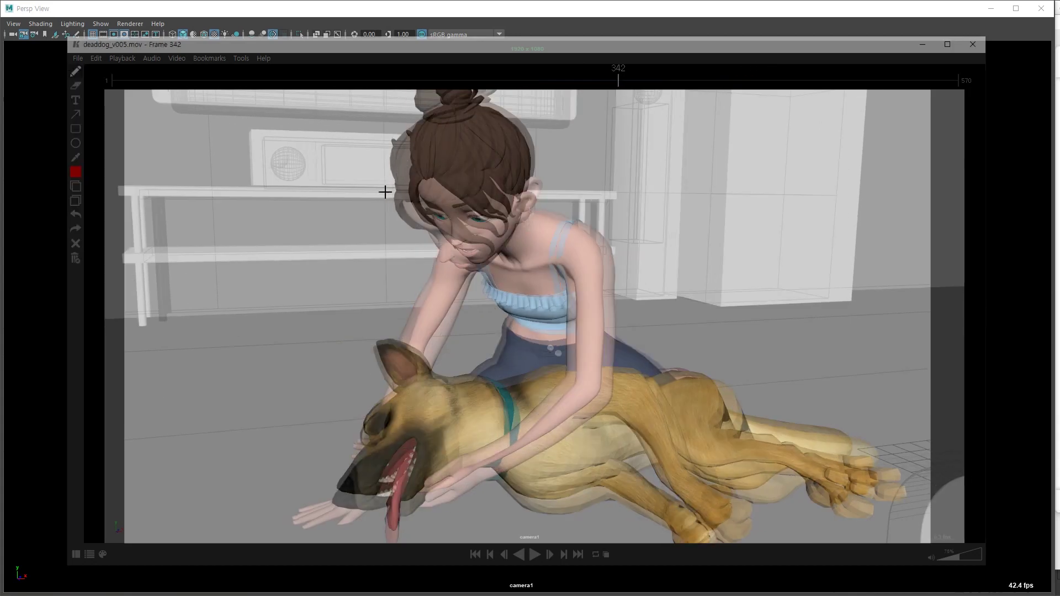
mouse_move(398, 143)
mouse_down()
mouse_move(408, 209)
mouse_move(464, 246)
mouse_move(407, 380)
mouse_move(387, 381)
mouse_move(426, 378)
mouse_up()
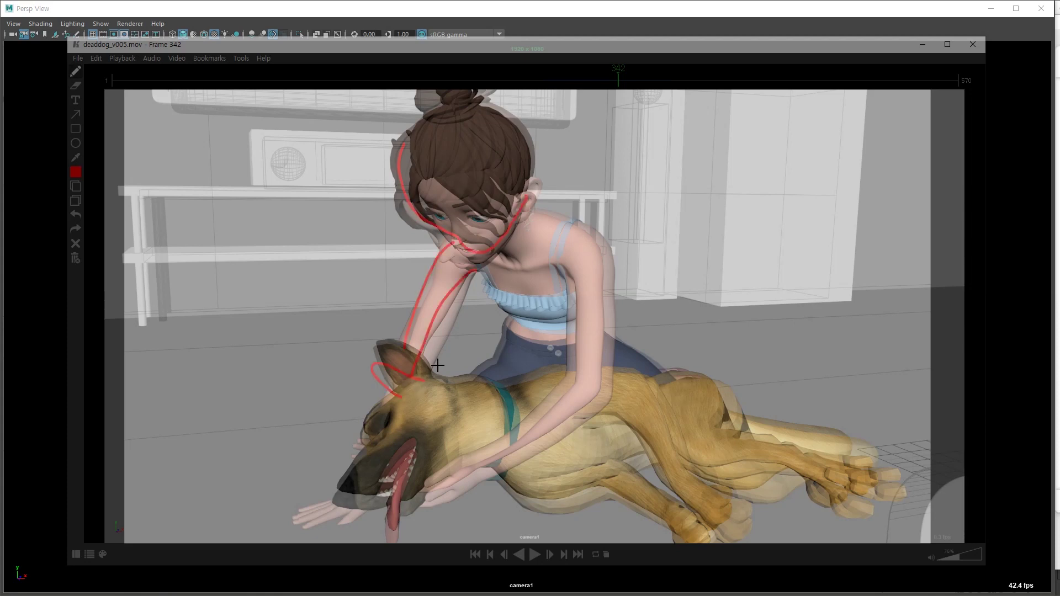
Go to frame 343, enable ghosting of the previous drawing, and sketch the girl's face and arm again in red
key(Right)
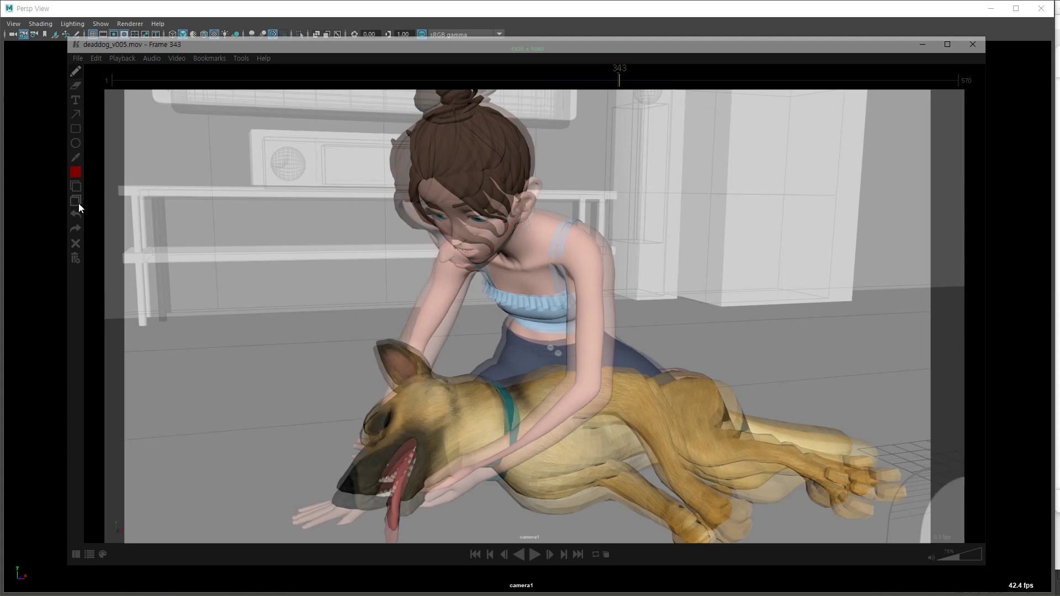
click(76, 188)
mouse_move(420, 135)
mouse_down()
mouse_move(440, 218)
mouse_move(481, 230)
mouse_move(414, 322)
mouse_up()
drag(476, 266, 421, 346)
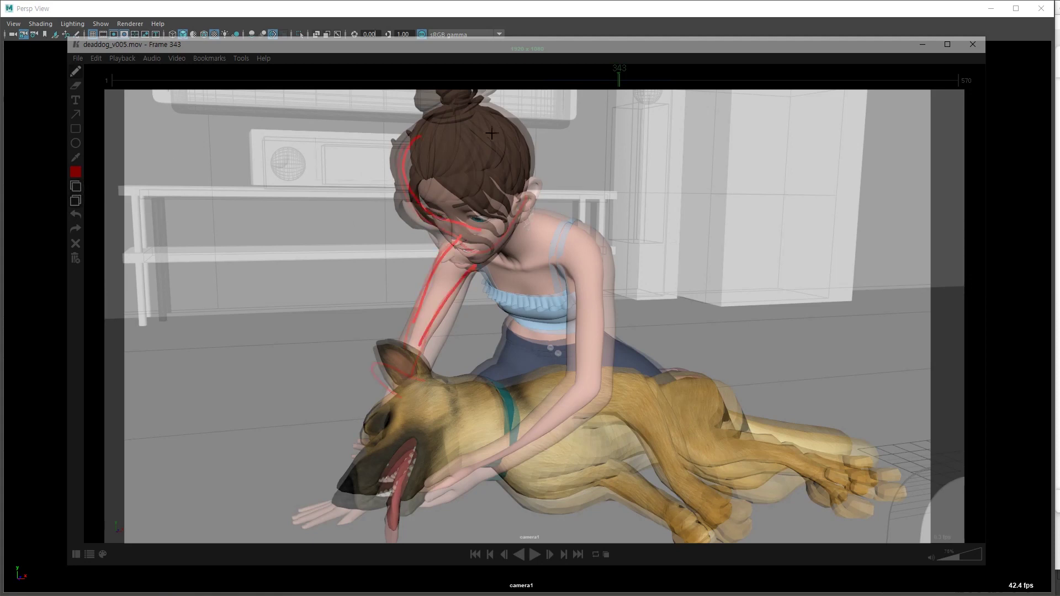
Go to frame 374, sketch the girl's other arm reaching over the dog in red, and toggle ghosting of the following drawings
mouse_move(633, 85)
mouse_down()
mouse_move(740, 91)
mouse_move(625, 98)
mouse_move(666, 102)
mouse_up()
mouse_move(579, 263)
mouse_down()
mouse_move(613, 277)
mouse_move(713, 391)
mouse_up()
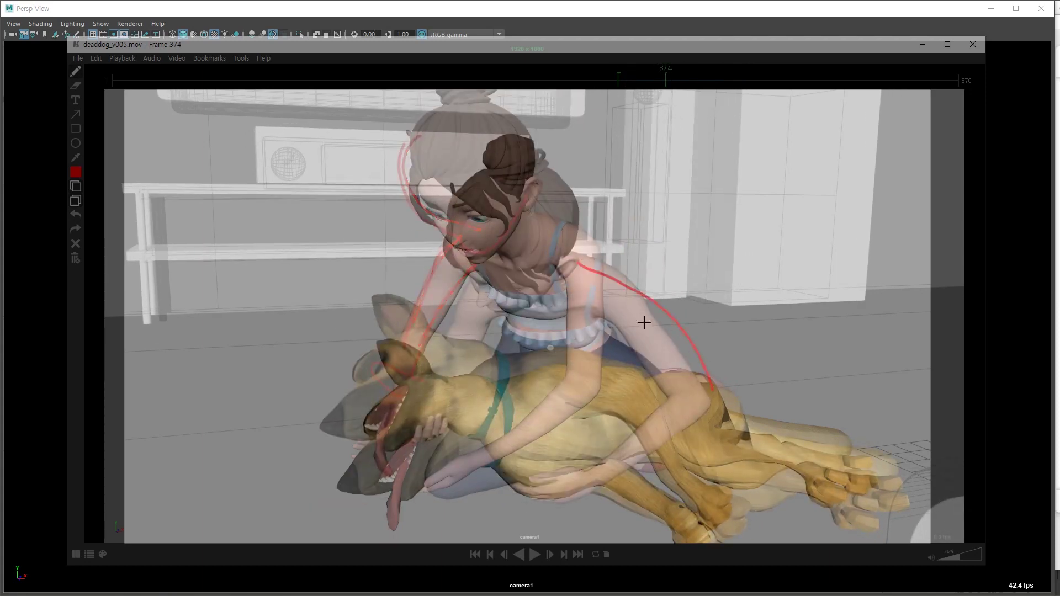
drag(606, 315, 690, 403)
drag(679, 396, 593, 442)
drag(721, 390, 585, 462)
drag(678, 435, 576, 462)
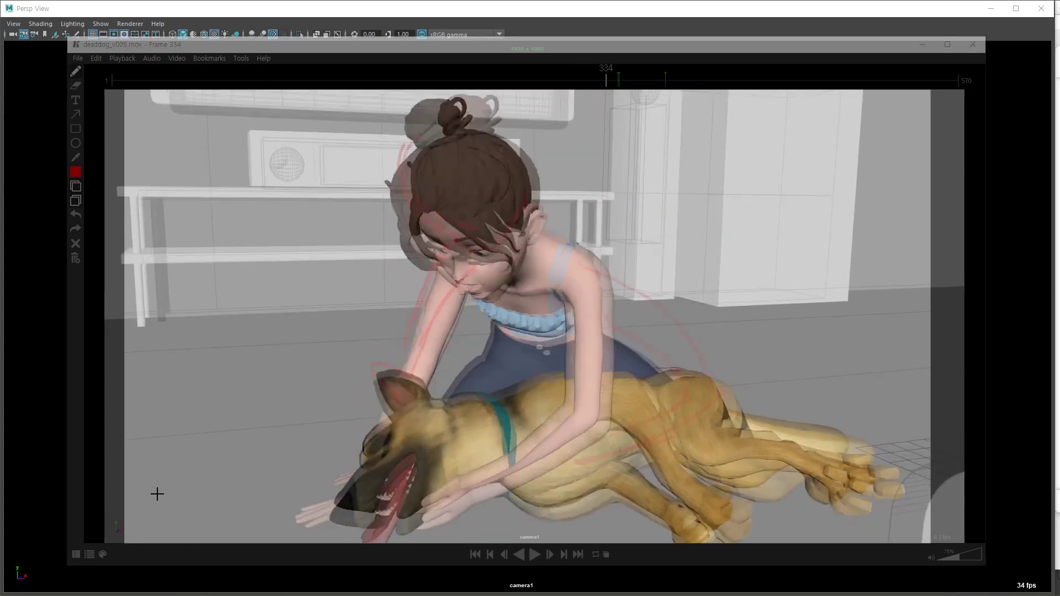
click(77, 198)
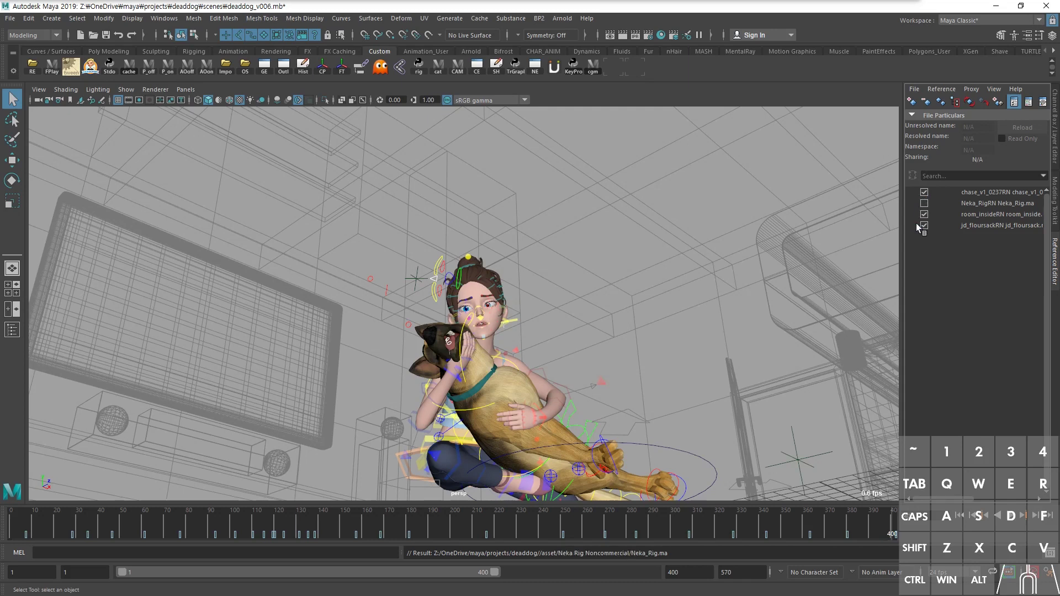
Unload the Neka_RigRN reference to isolate the dog, and swap to the girl by unloading chase_v1_0237RN and reloading Neka_RigRN
click(923, 203)
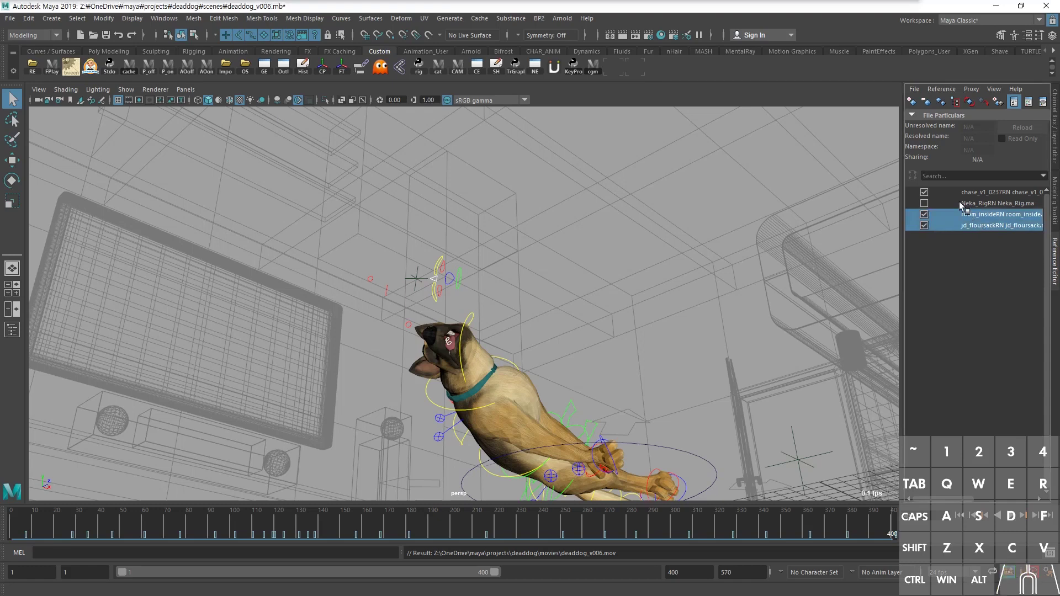
ctrl+click(954, 195)
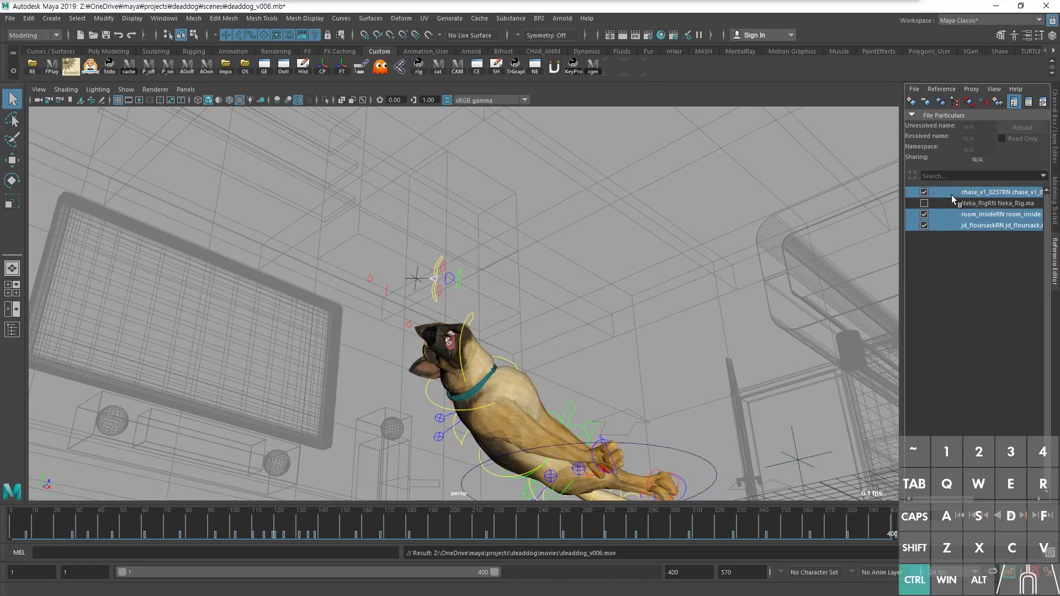
click(924, 193)
click(924, 203)
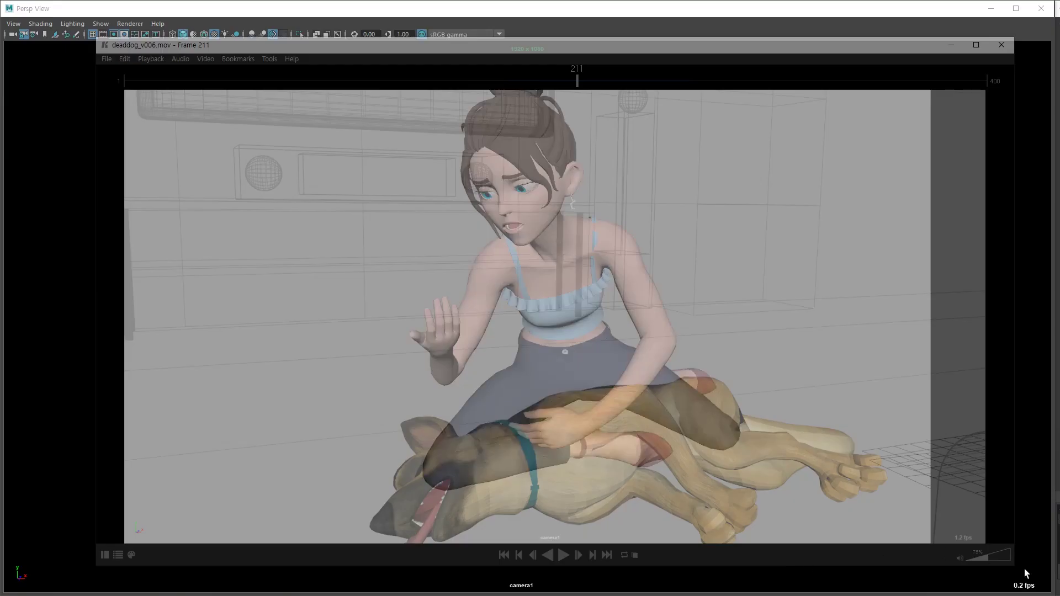
Fit the translucent deaddog_v006.mov player over the camera view and scrub the synced animation from frame 400 through 313 to 202
drag(1014, 568, 932, 572)
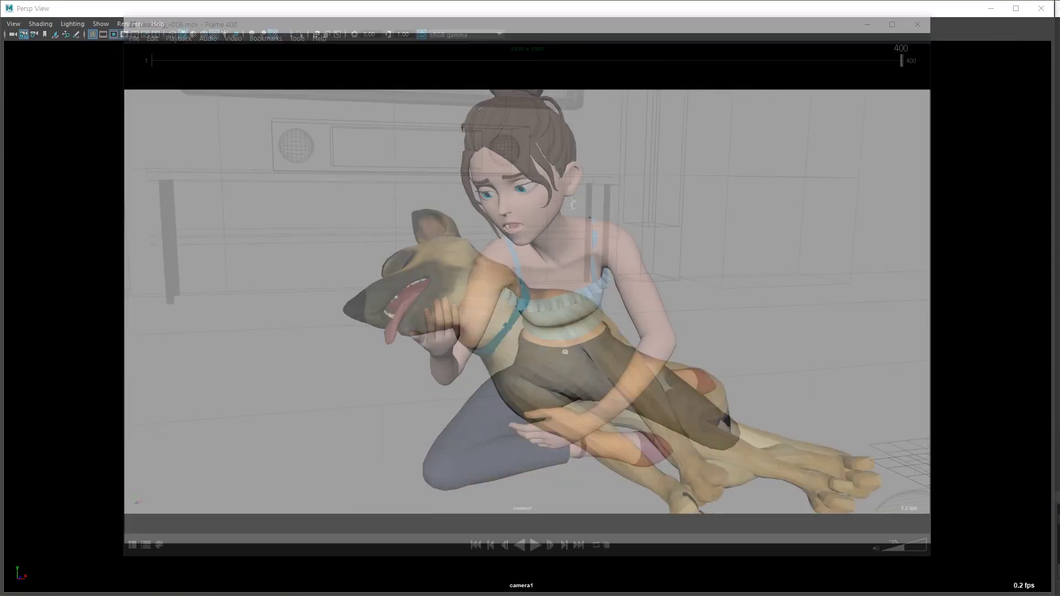
drag(901, 61, 737, 61)
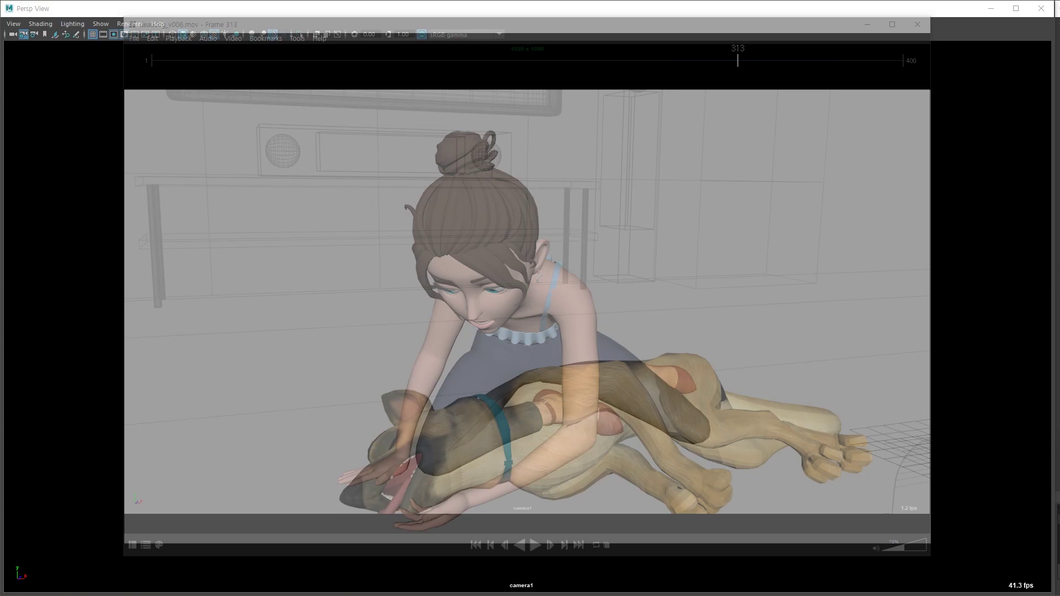
drag(737, 61, 529, 61)
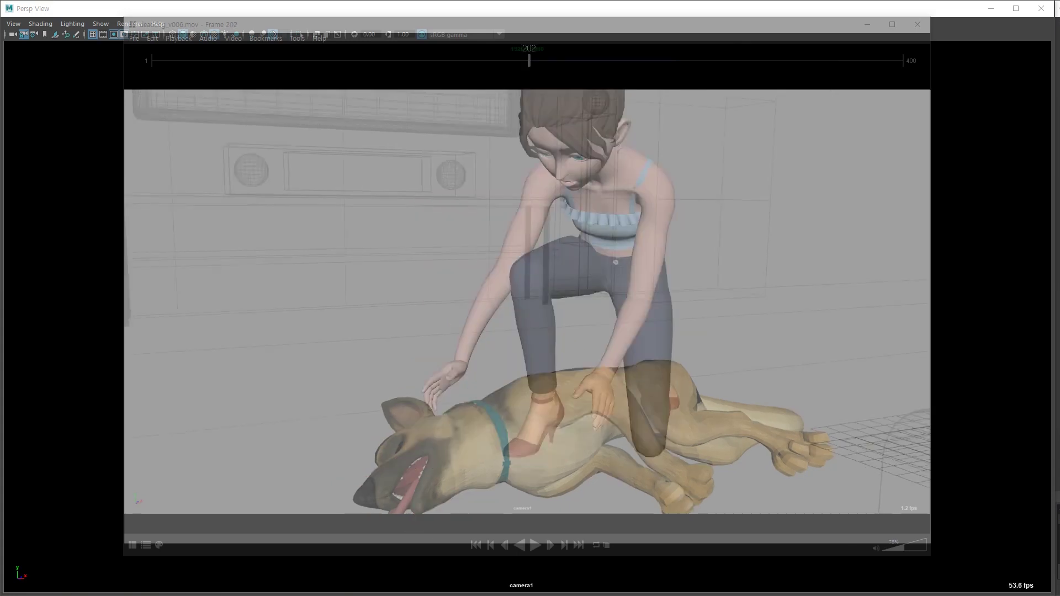
Activate the Move tool and step through the girl's keys around frame 178 to compare her pose with the overlaid dog
key(w)
key(comma)
key(comma)
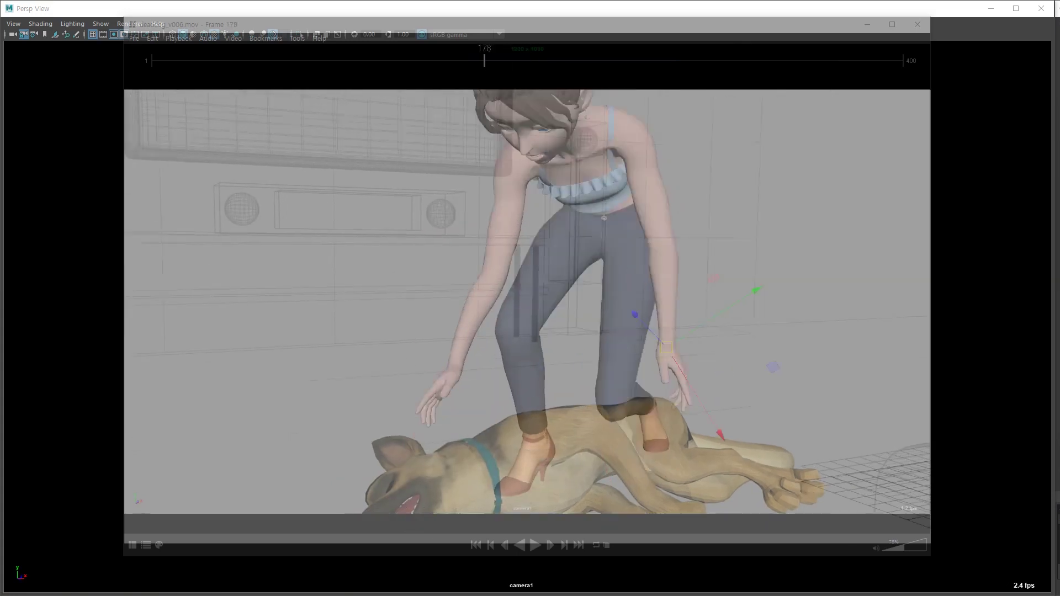
key(period)
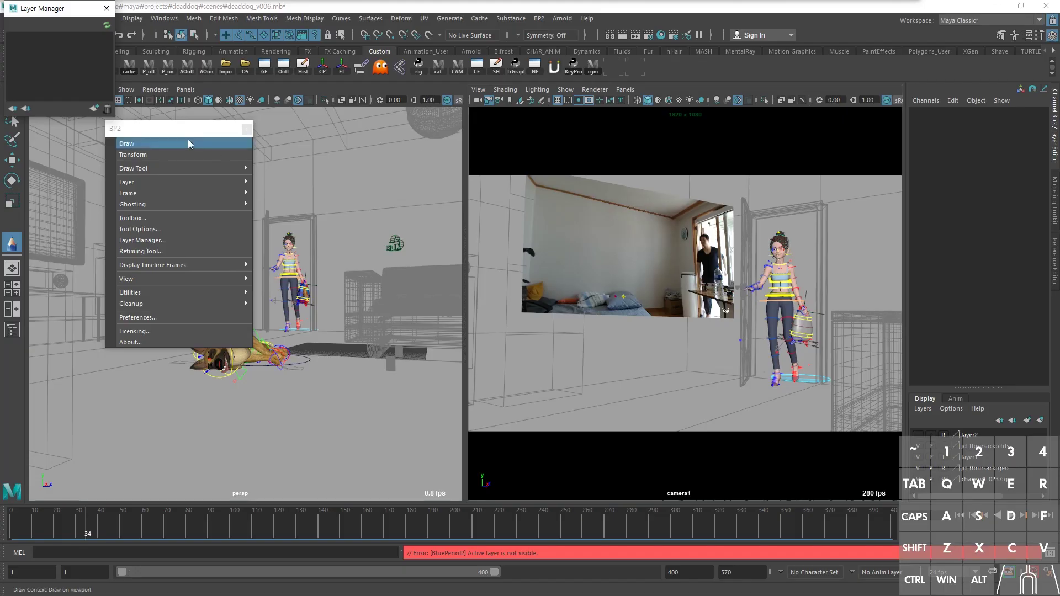
Close the Layer Manager and outline the girl's pose in cyan at frame 34 in the camera1 view
click(105, 9)
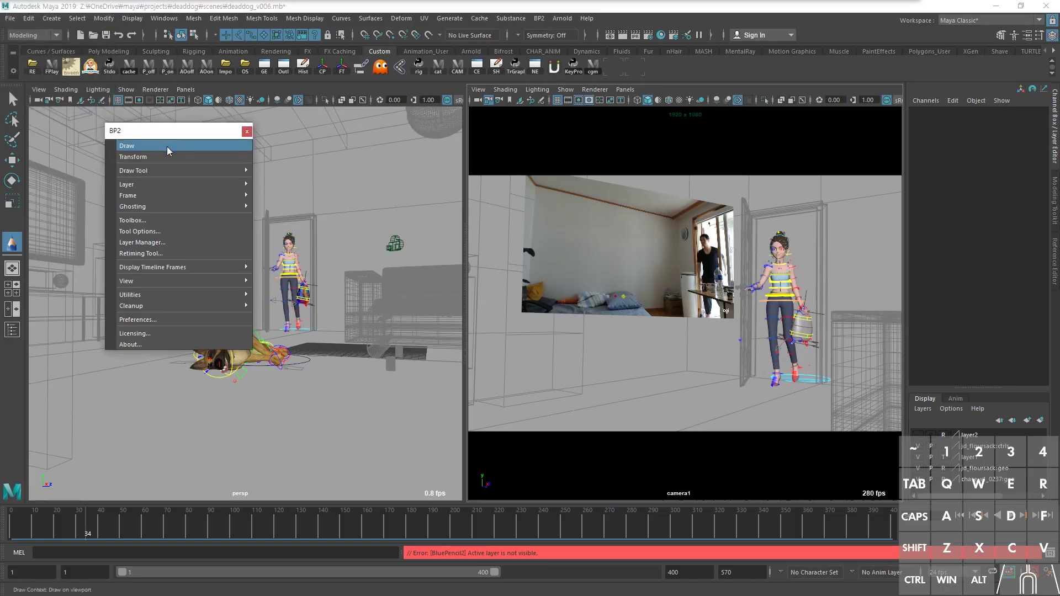
click(777, 245)
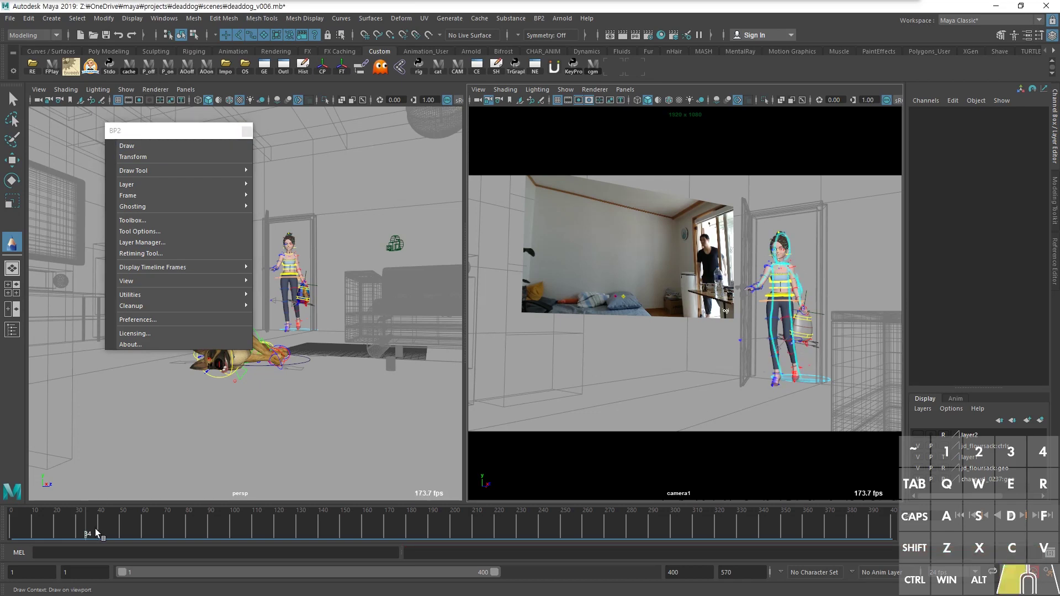
Trace the girl's poses in cyan at frames 70 and 95, and enable ghosting of the previous and next drawings from the drawing toolbox
drag(95, 529, 165, 532)
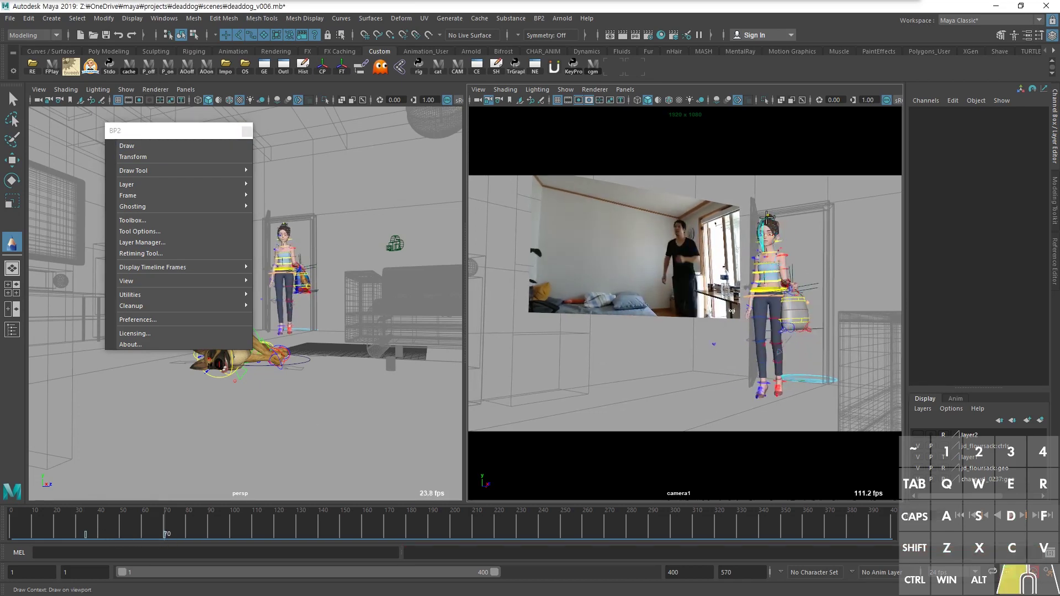
click(166, 220)
mouse_move(519, 286)
mouse_down()
mouse_move(476, 275)
mouse_move(442, 223)
mouse_up()
click(437, 359)
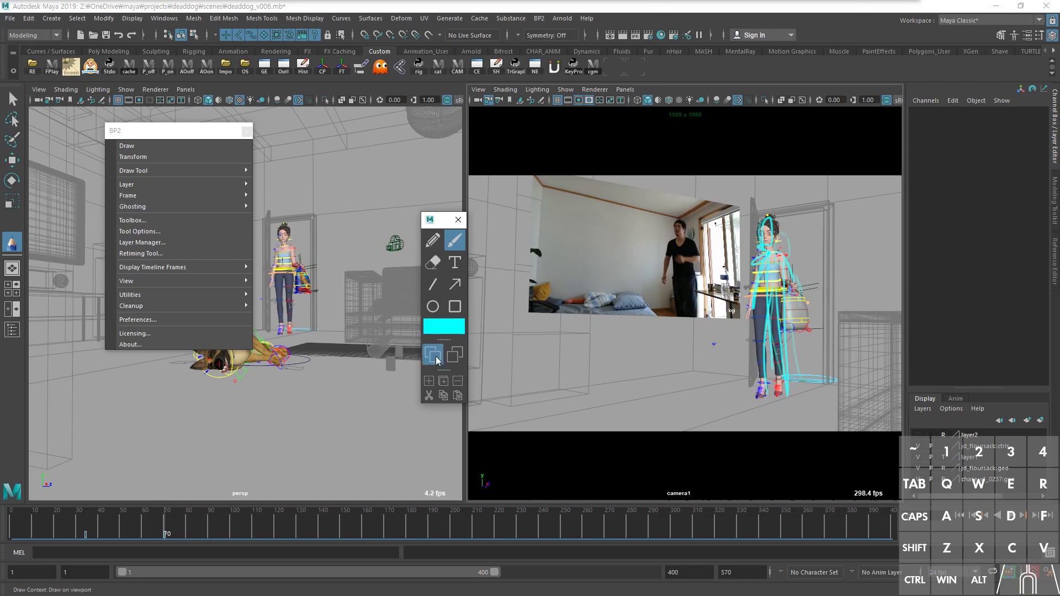
click(454, 354)
key(.)
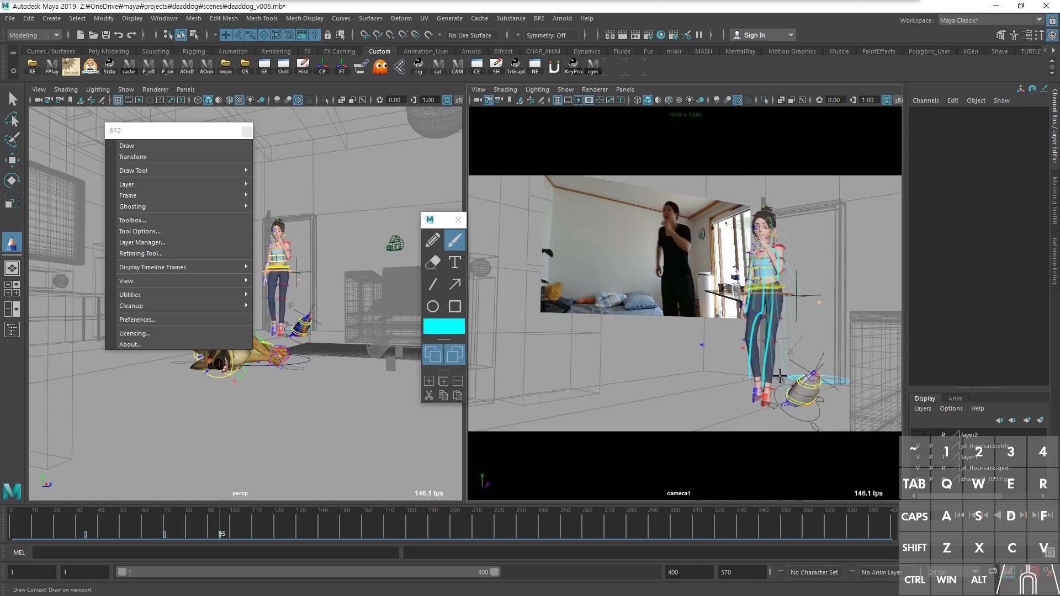
Open the drawing Layer Manager beside the toolbox and look through the camera and layer state options for a new layer
click(165, 243)
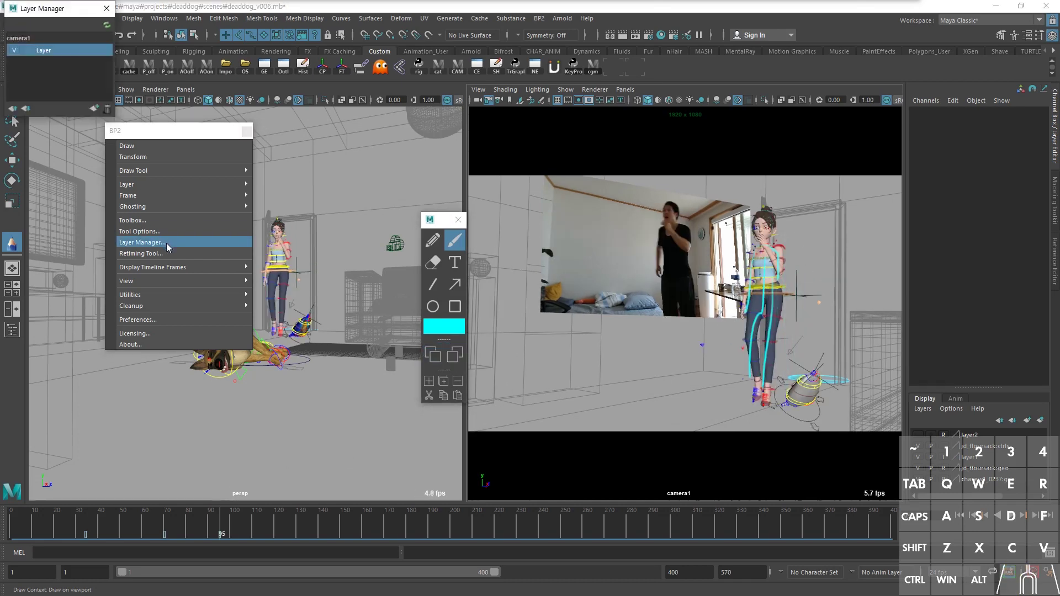
mouse_move(76, 12)
mouse_down()
mouse_move(176, 141)
mouse_move(541, 244)
mouse_up()
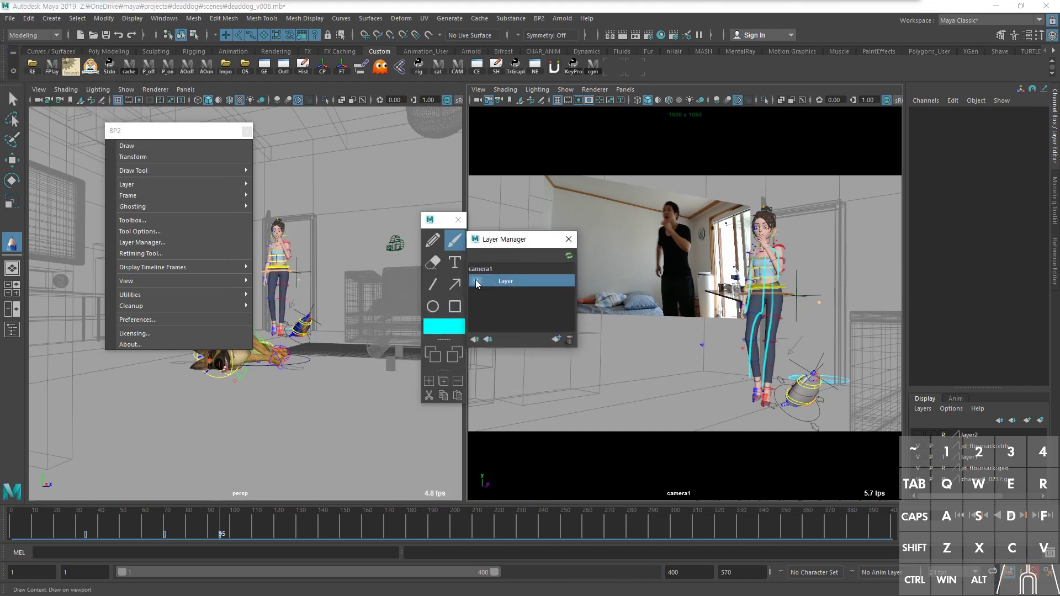
click(556, 339)
click(528, 287)
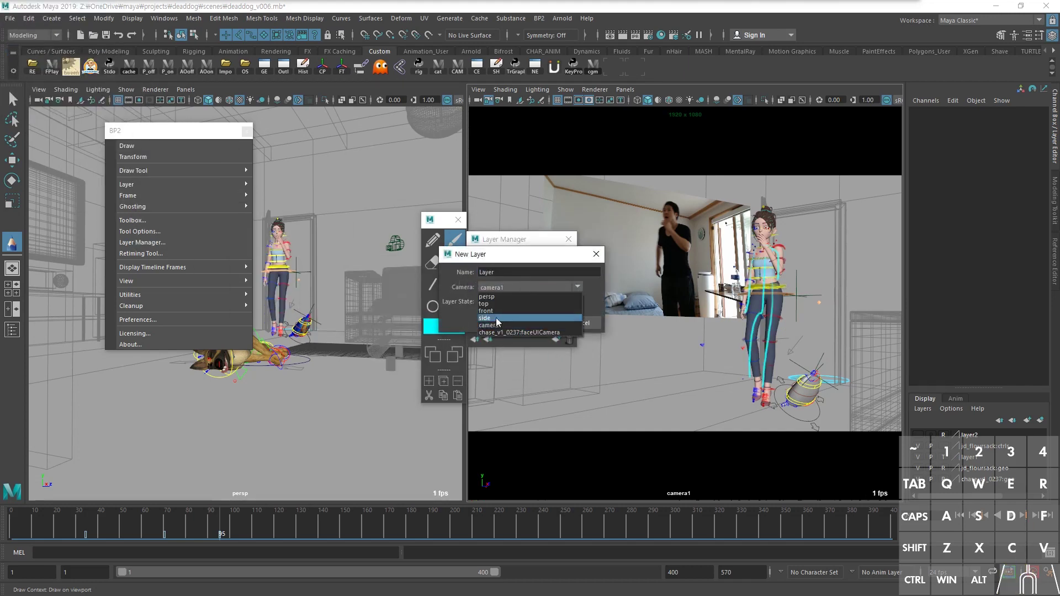
click(588, 297)
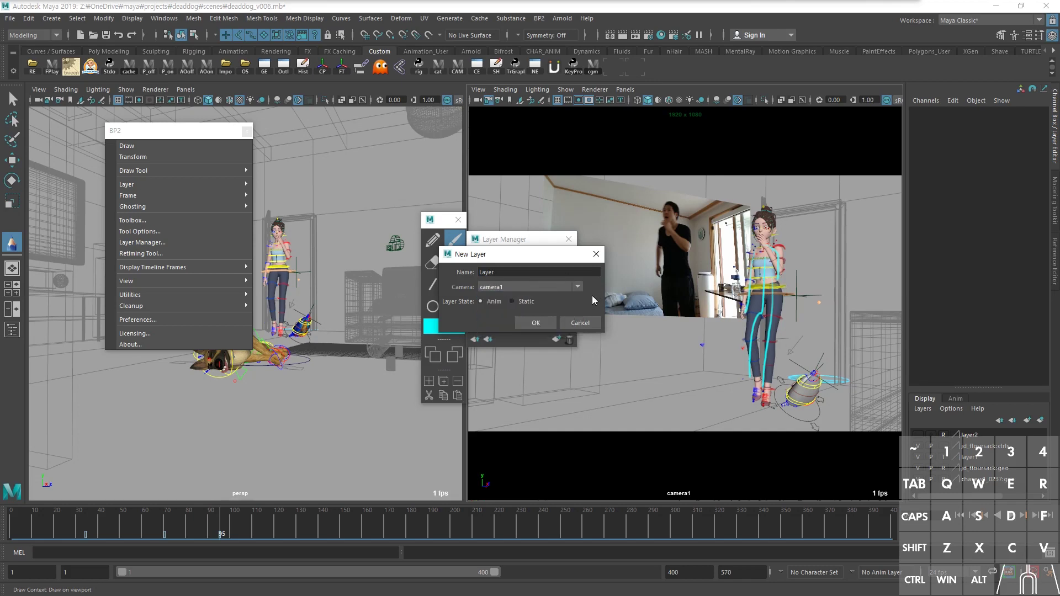
click(527, 323)
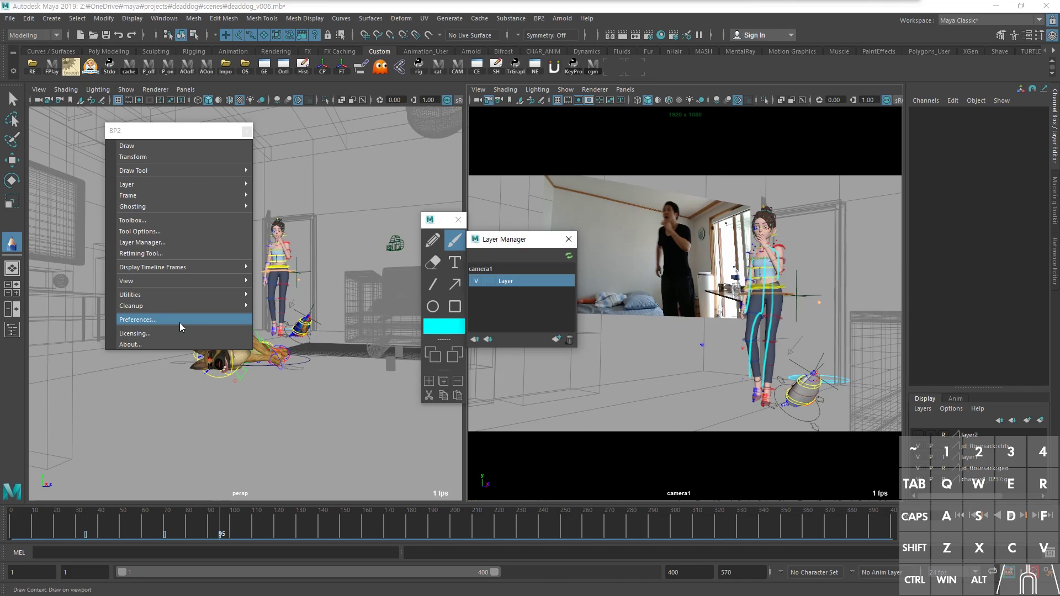
Turn ghosting of the previous and next drawings back on and go to frame 110
click(447, 351)
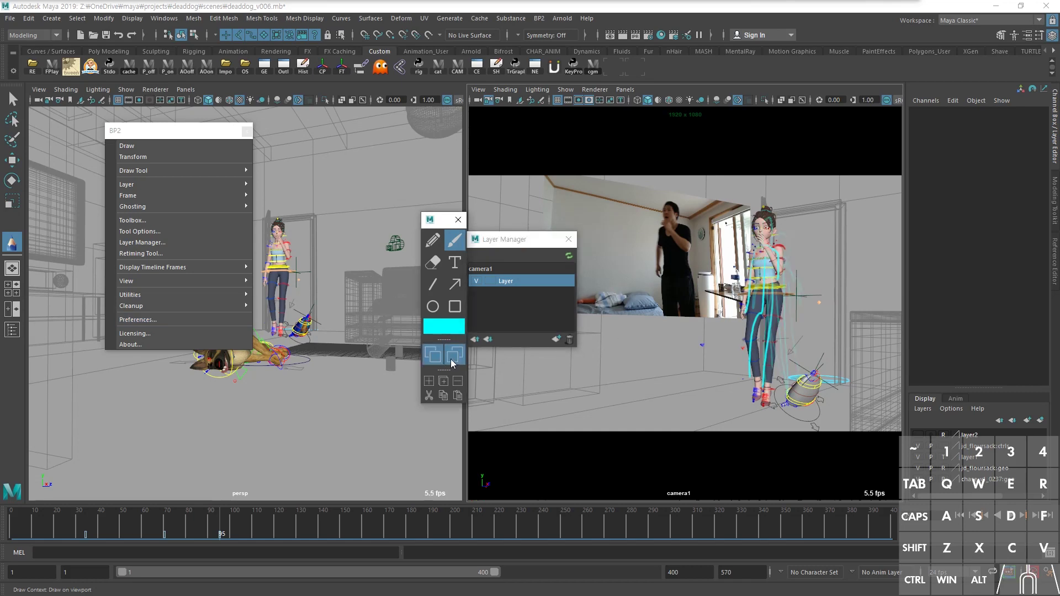
mouse_move(259, 530)
mouse_down()
mouse_move(189, 534)
mouse_move(253, 538)
mouse_up()
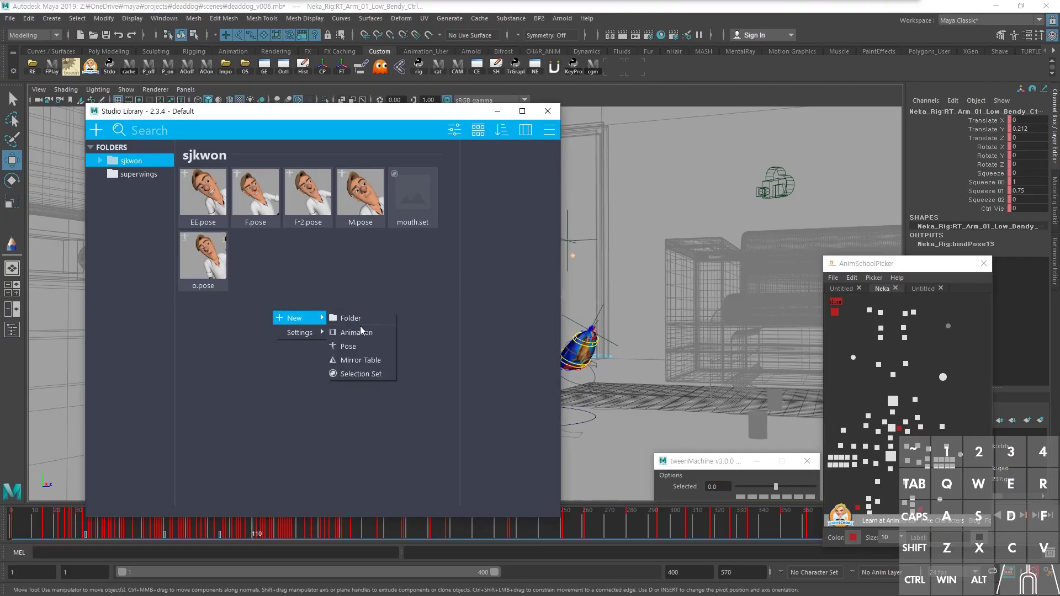
Save the girl's selected controls as a Studio Library selection set named aa
click(361, 374)
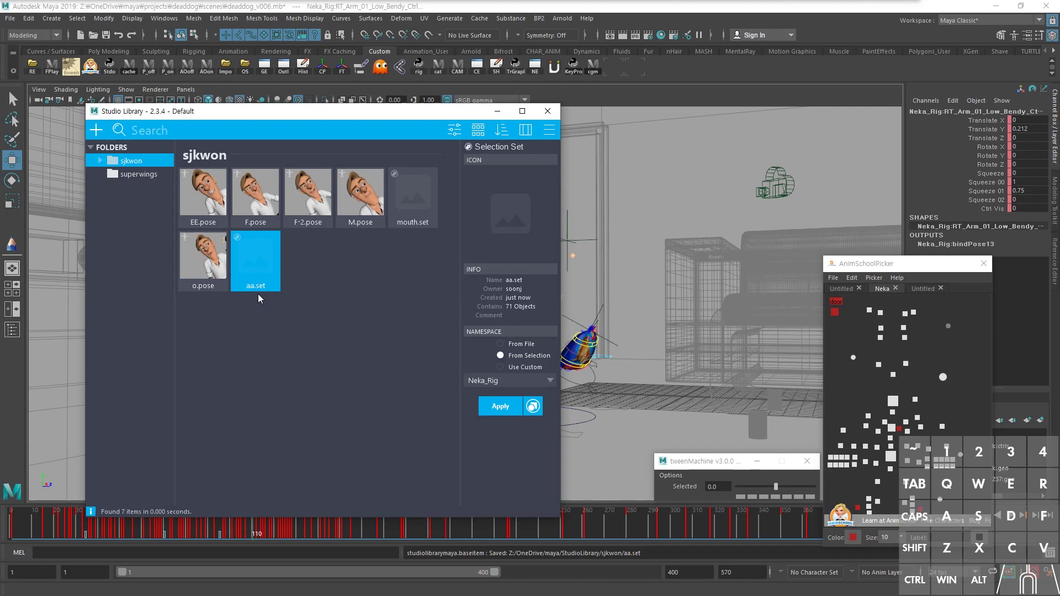
click(314, 263)
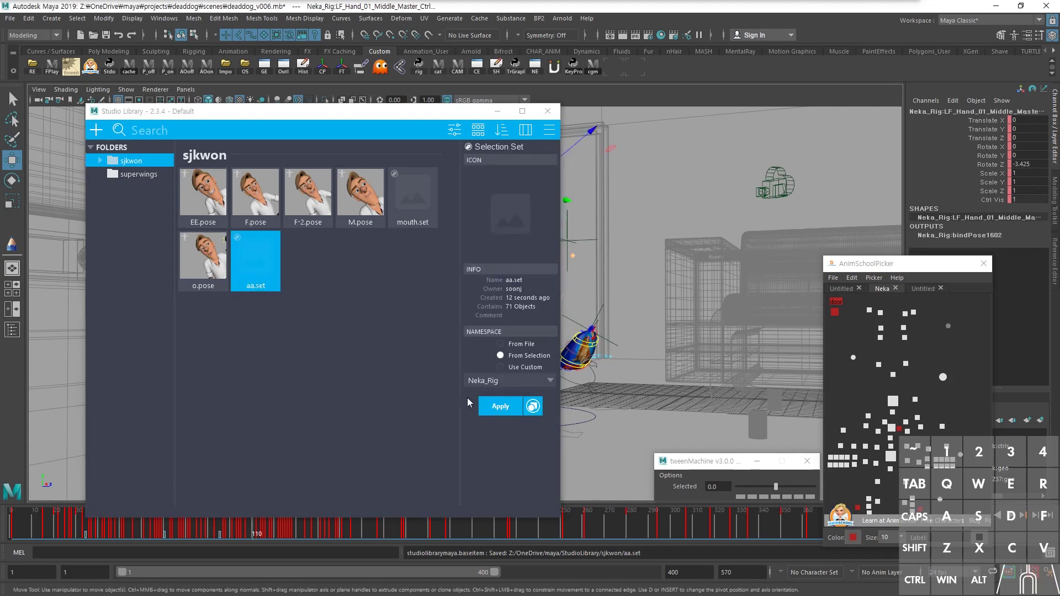
Save the girl's animation for frames 1 to 462 as a new Studio Library animation item named as
right_click(324, 293)
mouse_move(348, 299)
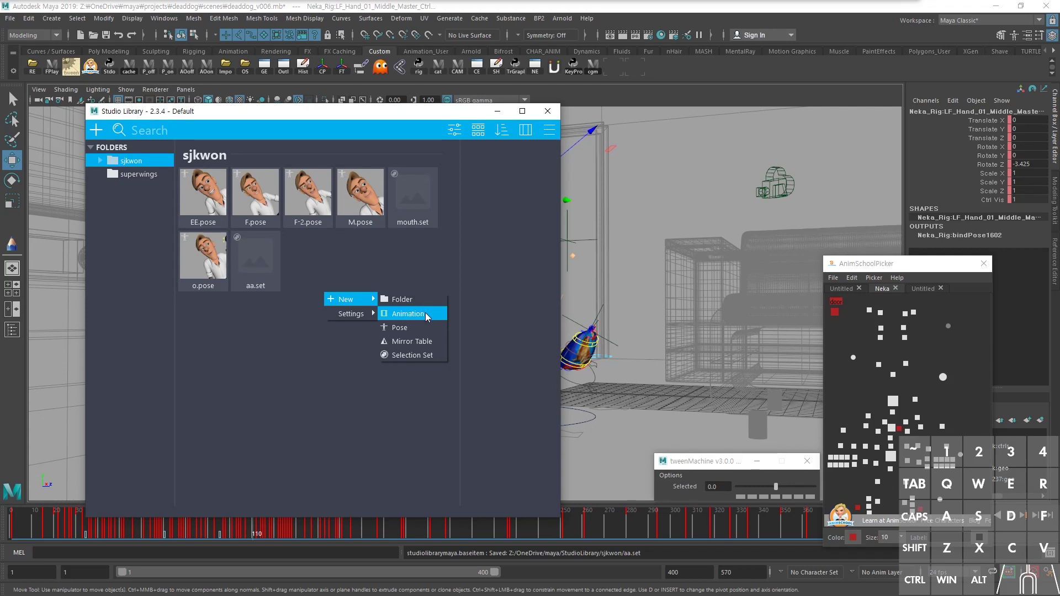
click(427, 315)
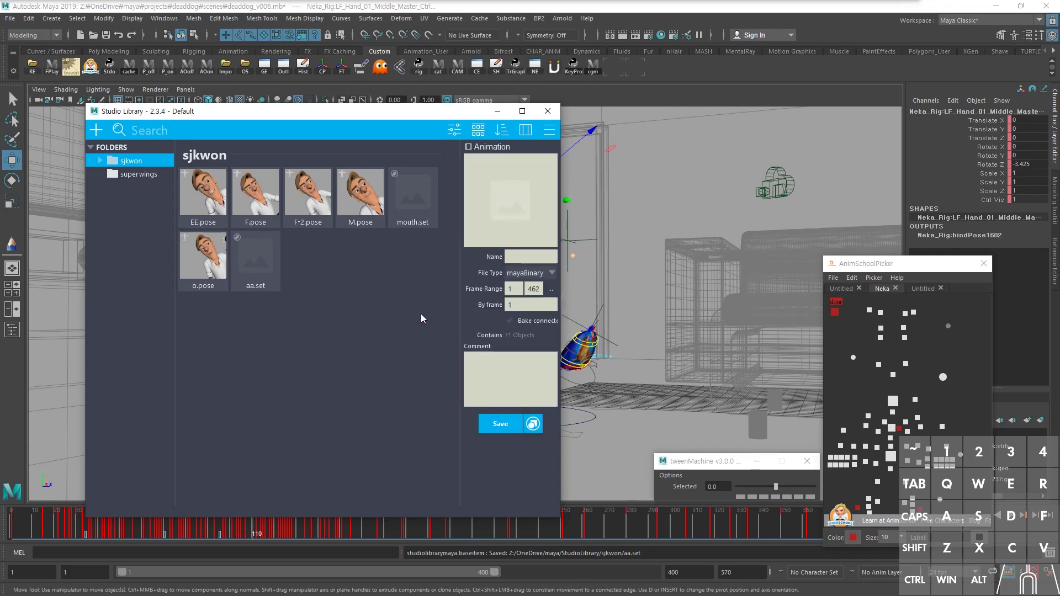
click(523, 256)
text(as)
click(500, 424)
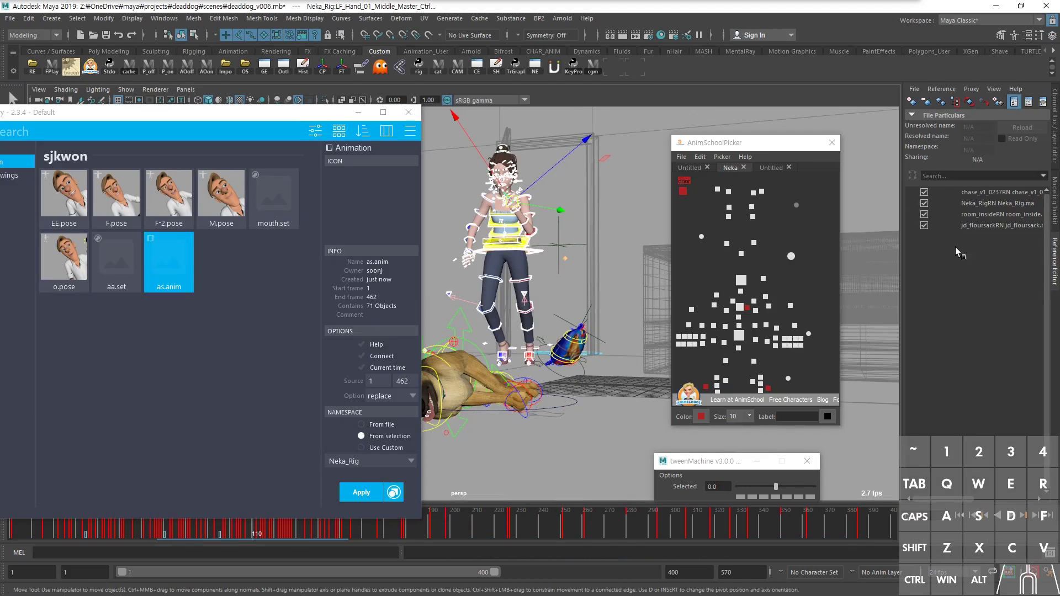
Duplicate the Neka_RigRN reference and bring the second girl rig into view
click(953, 204)
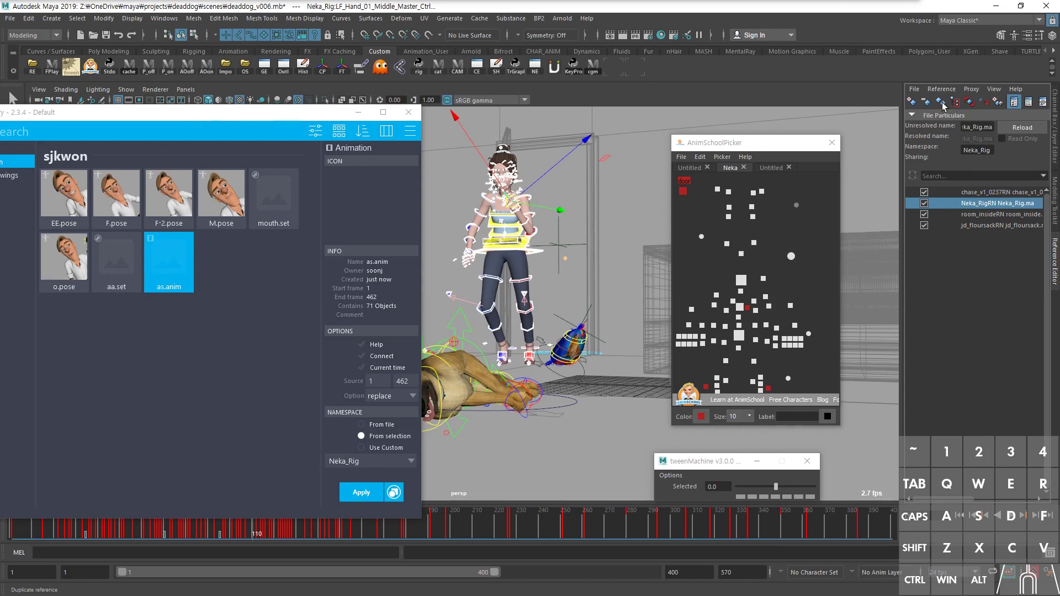
click(942, 103)
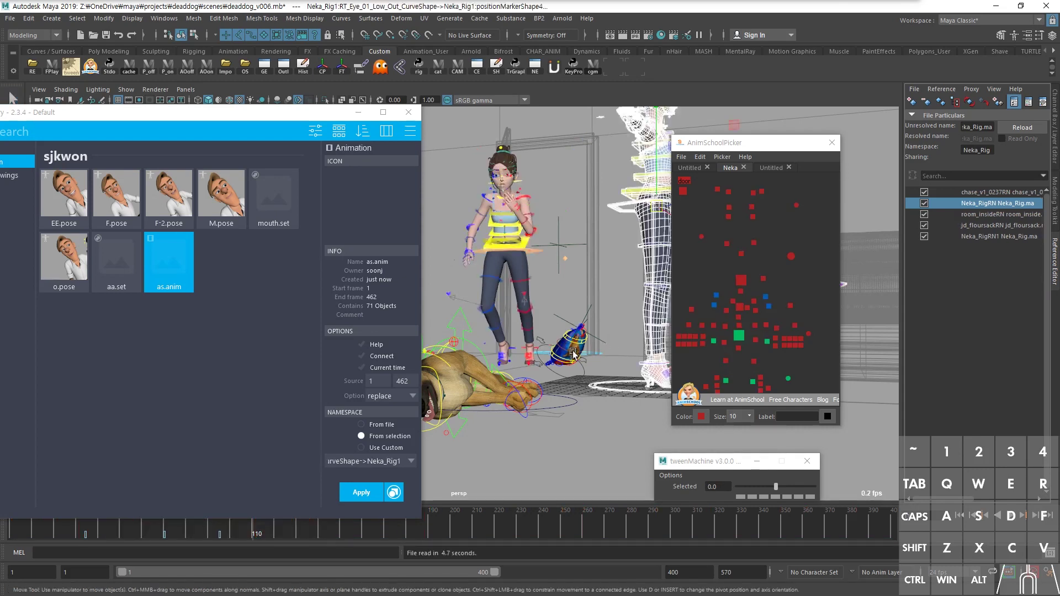
alt+right_drag(516, 357, 582, 366)
alt+drag(582, 365, 584, 362)
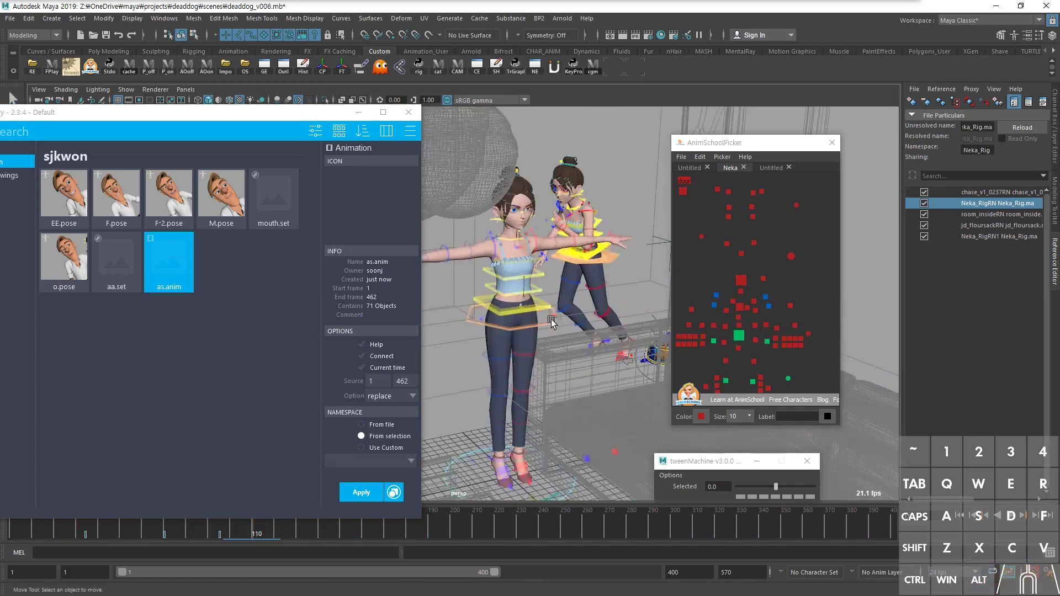
Pick the duplicate rig's hip control and apply the aa selection set to select all of its controls
click(552, 328)
click(121, 270)
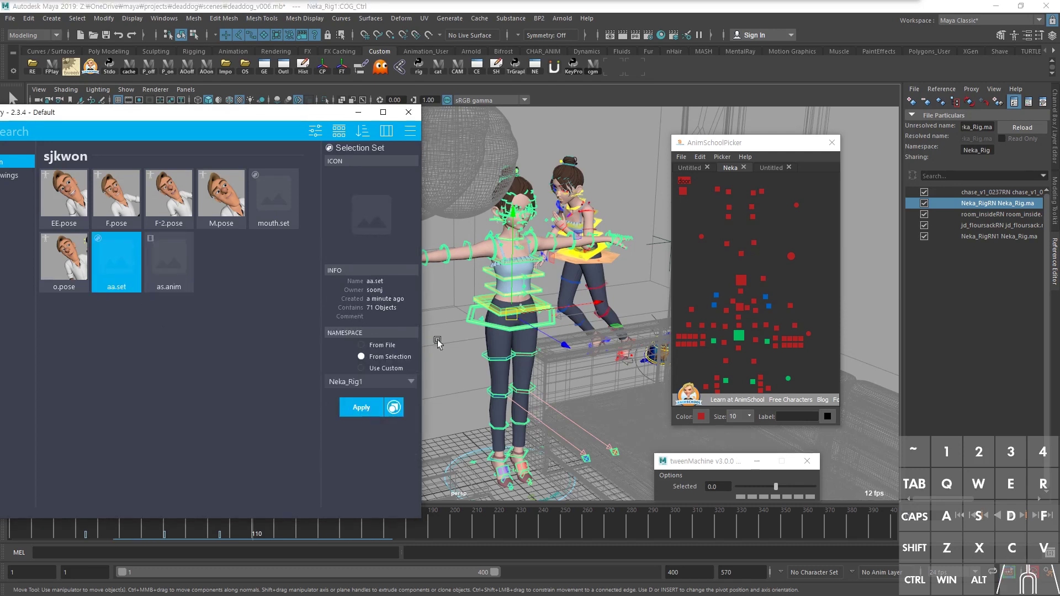
click(372, 410)
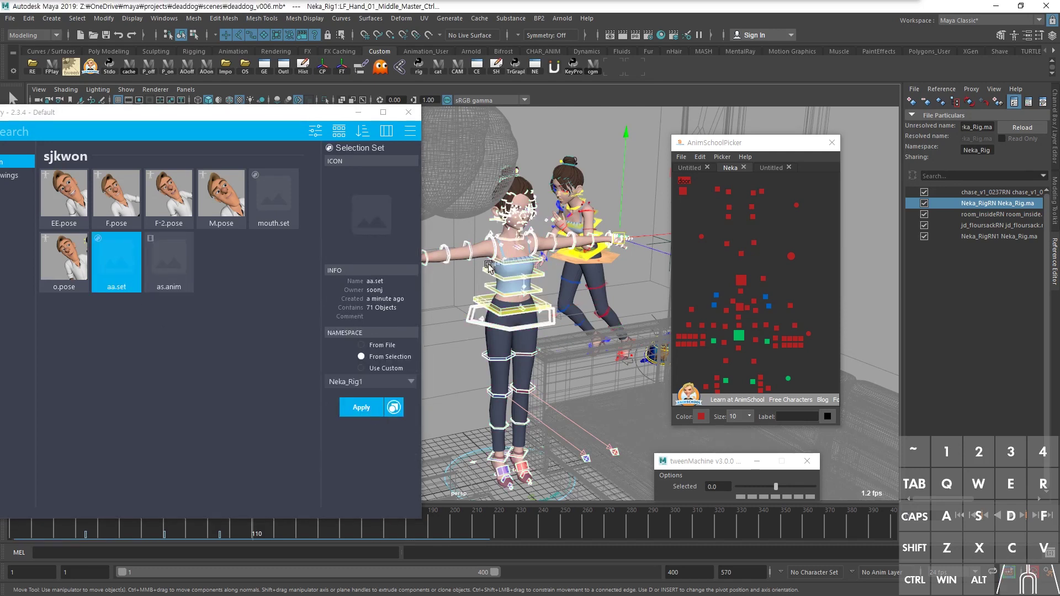
Apply the as animation to the Neka_Rig1 duplicate with the replace option
click(167, 264)
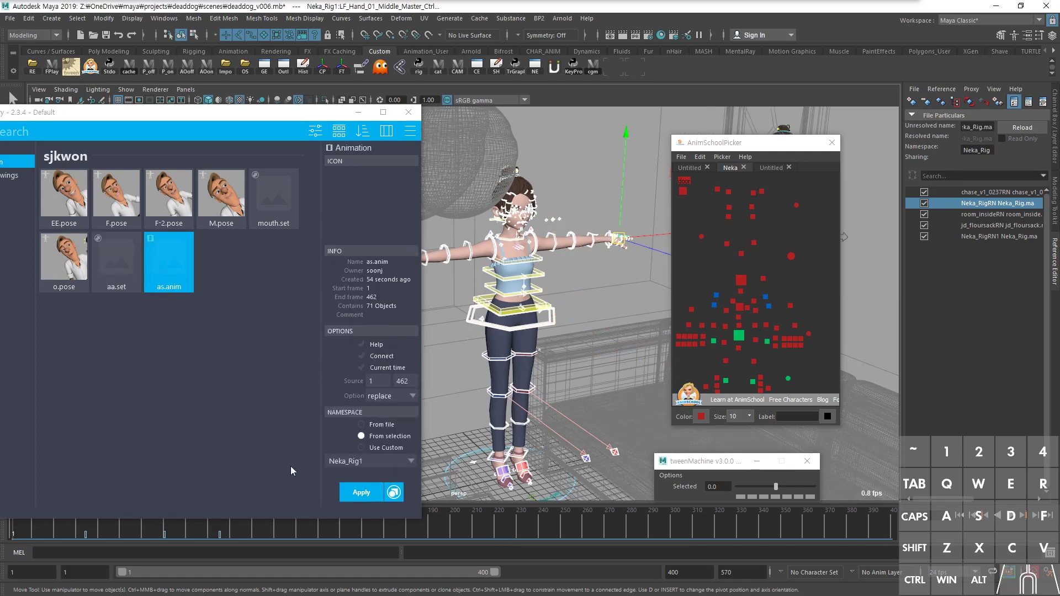
click(362, 493)
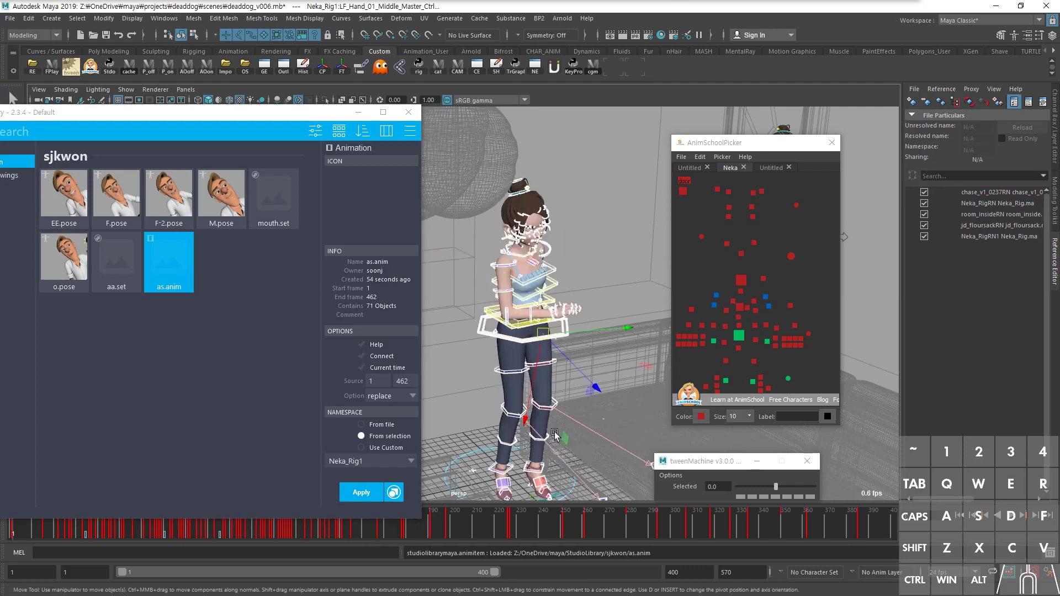
Select the duplicate rig's master control and scrub the timeline from about frame 100 to 171 to check the transferred animation
alt+right_drag(589, 431, 544, 361)
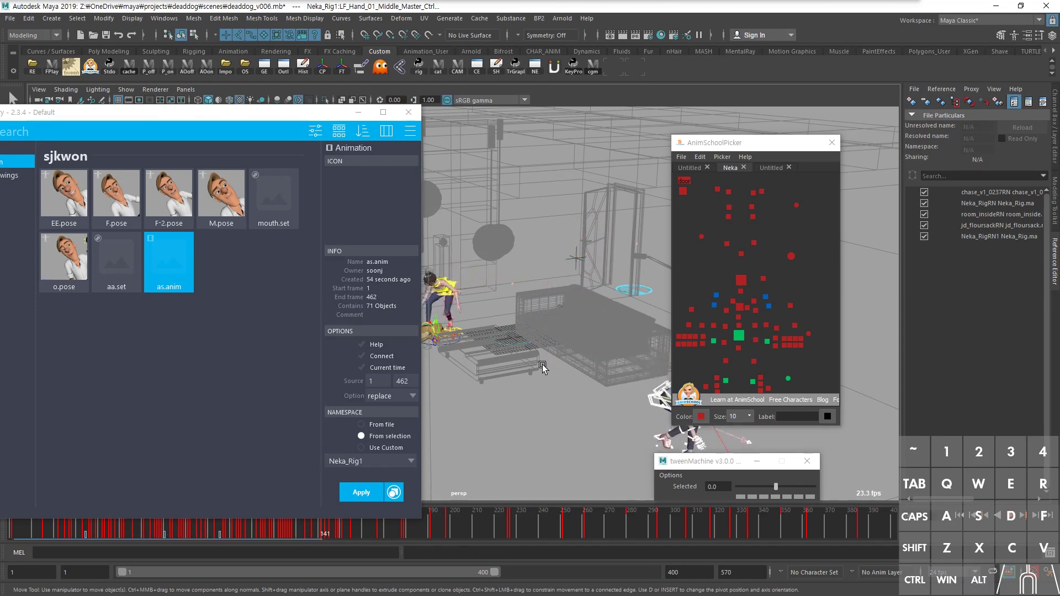
click(524, 344)
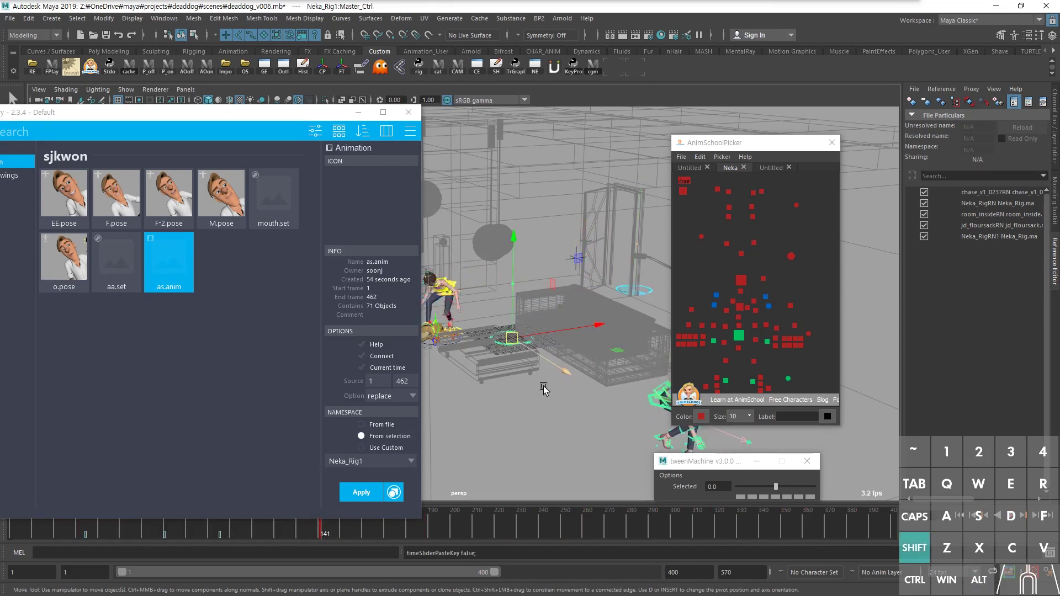
drag(229, 527, 398, 488)
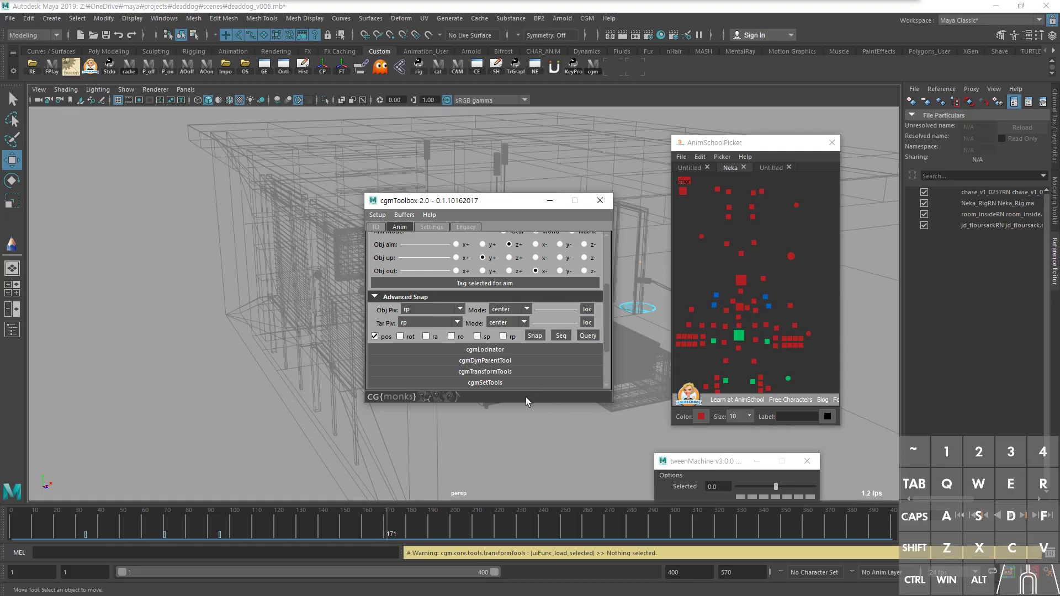
Enlarge cgmToolbox, launch cgmLocinator from it, and arrange its window and the picker clear of the view
drag(526, 401, 527, 524)
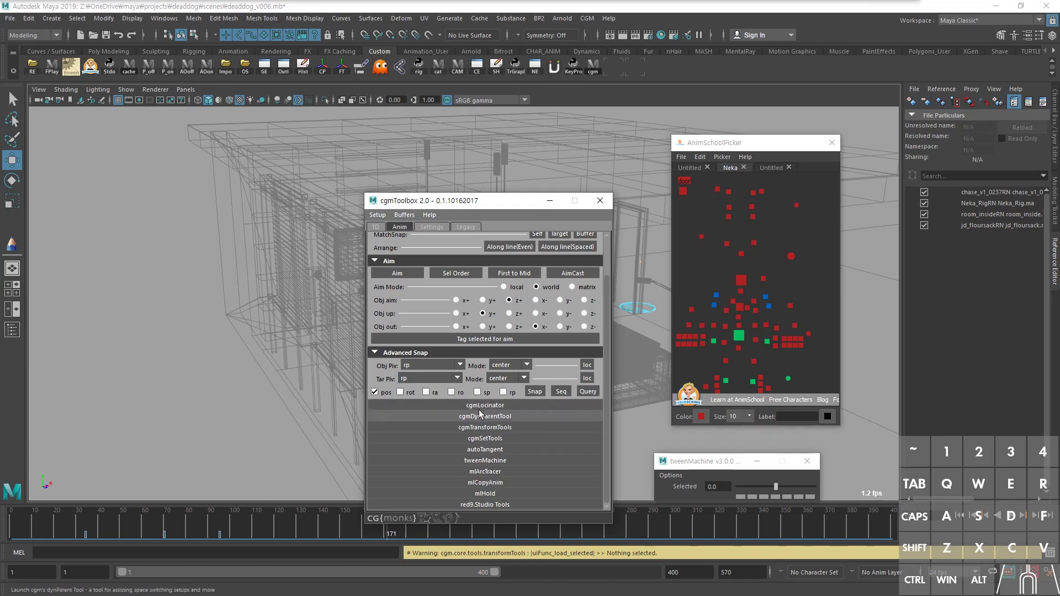
click(494, 406)
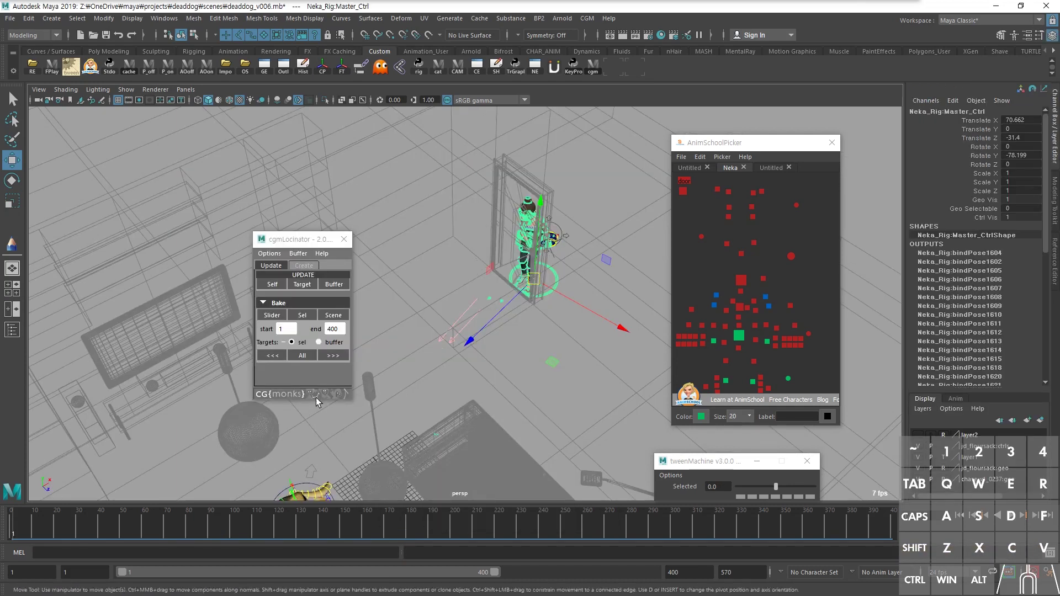
drag(264, 244, 688, 136)
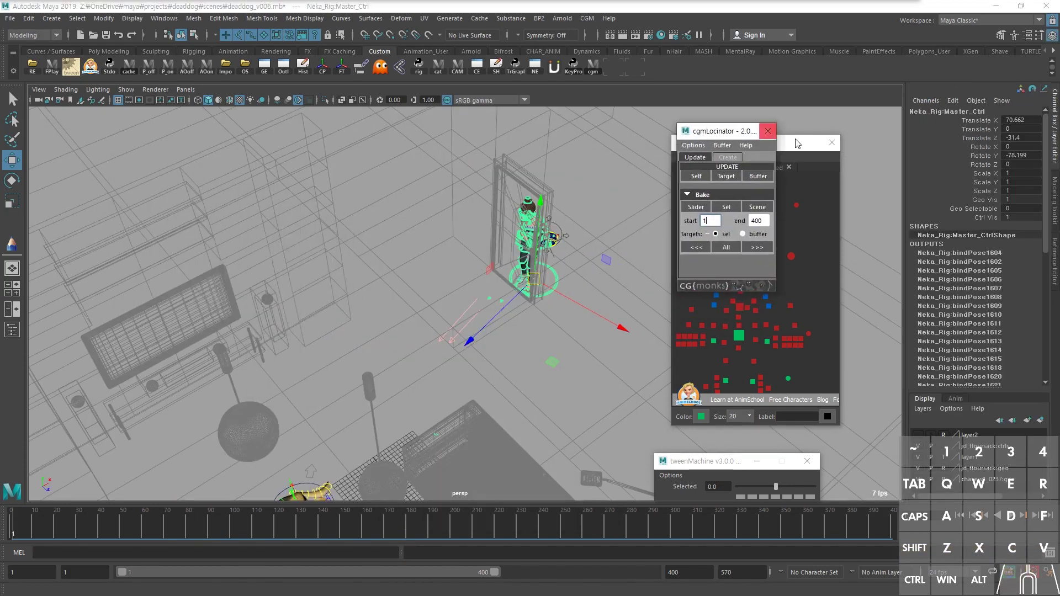
drag(796, 139, 871, 143)
Preview the girl's walk, key her master control at frame 74, and rotate it to -17.885 in Y at frame 140
alt+right_drag(524, 369, 486, 380)
key(alt+v)
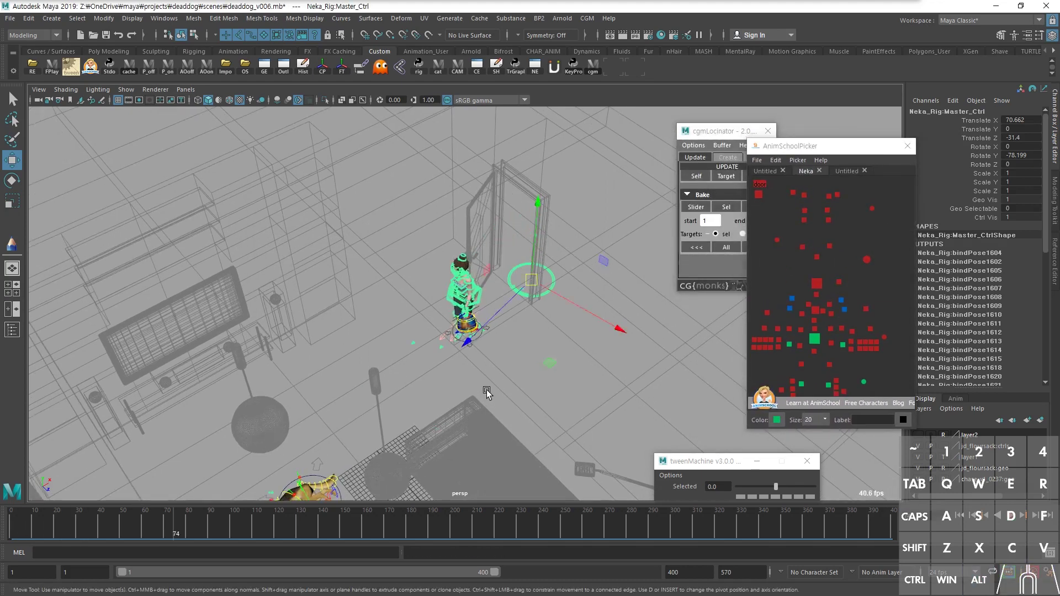
key(Escape)
drag(172, 530, 319, 533)
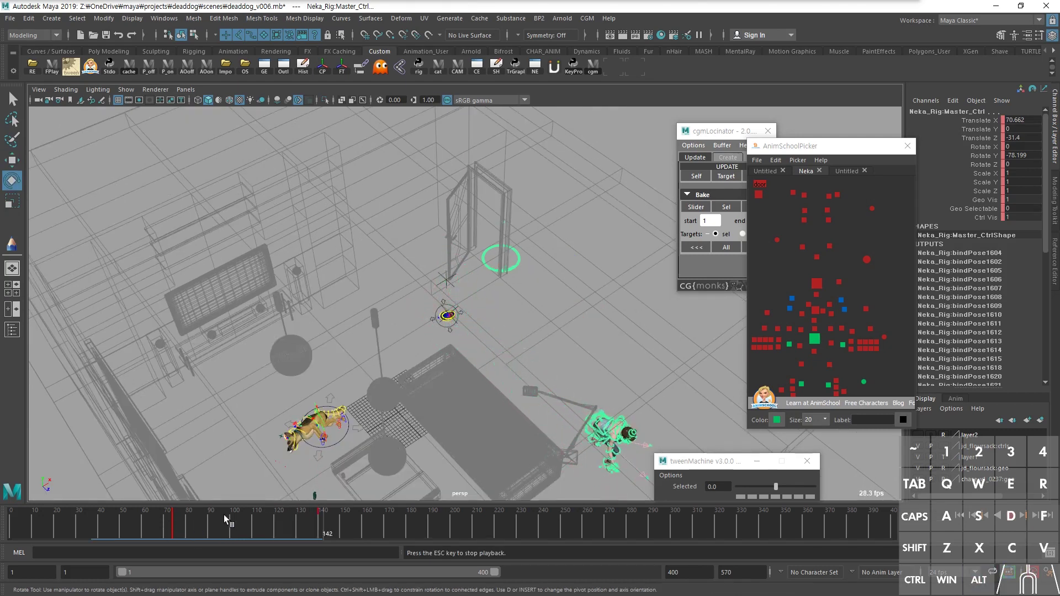
Scrub back to about frame 25 and replay the girl's path through frame 140 to examine the effect of the master rotation
key(Escape)
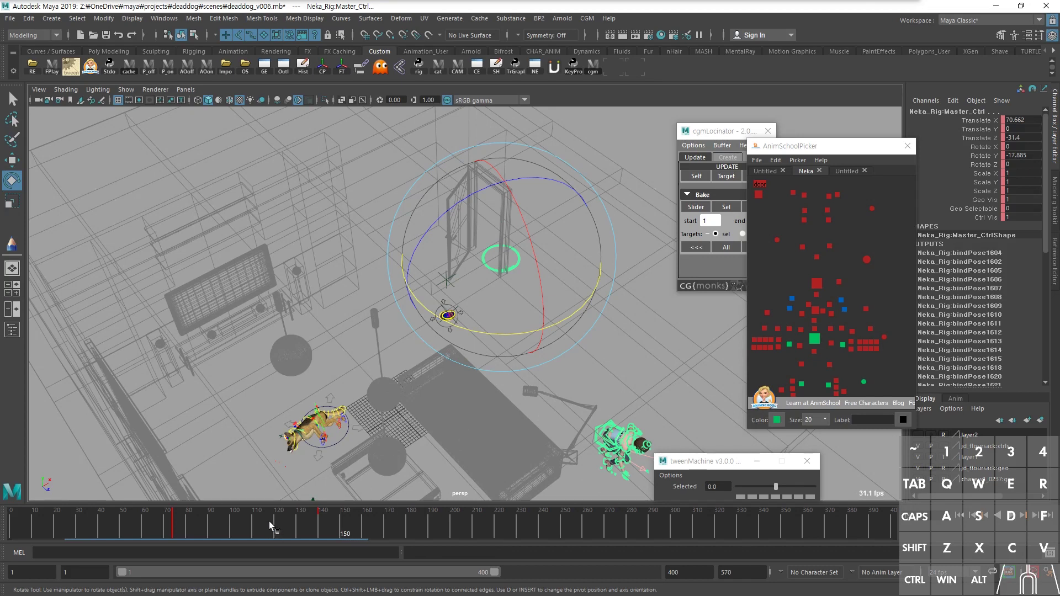
drag(232, 526, 66, 531)
key(alt+v)
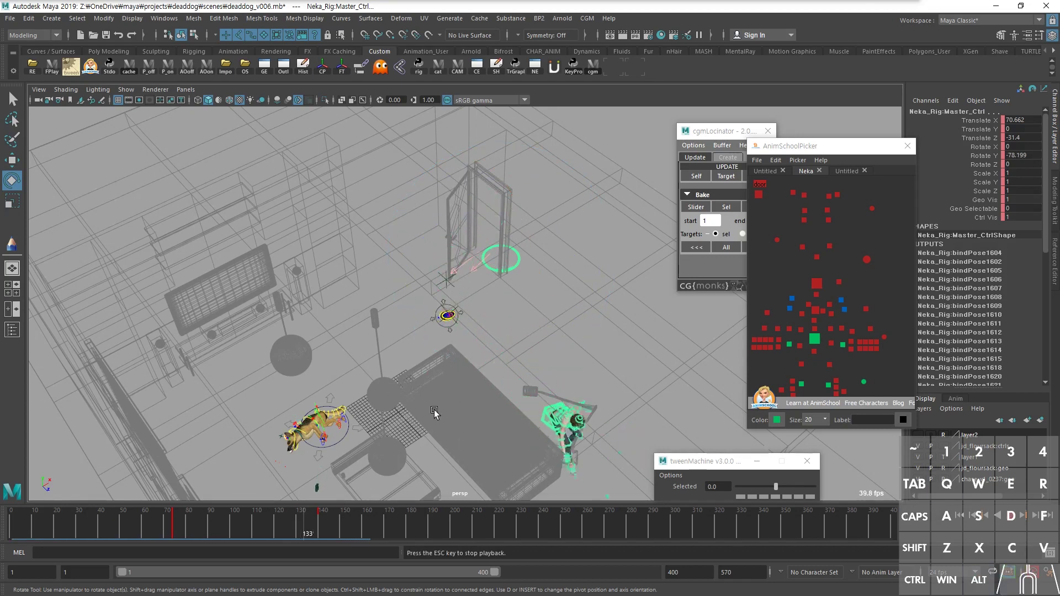
key(Escape)
drag(340, 515, 324, 544)
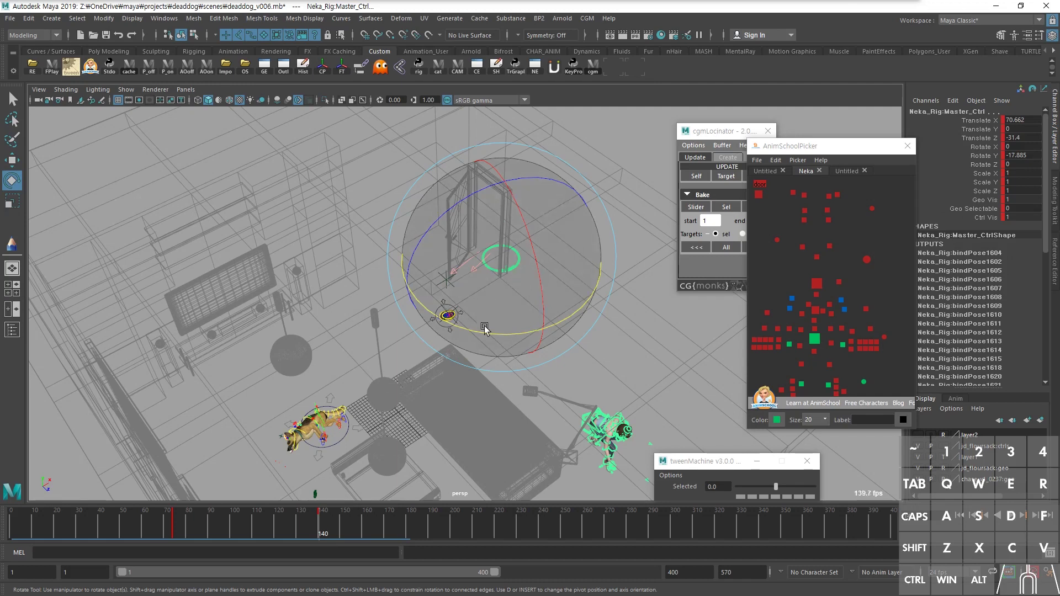
Step between the master control's keys at frames 74 and 140 to compare the girl's positions, and return to frame 74
key(comma)
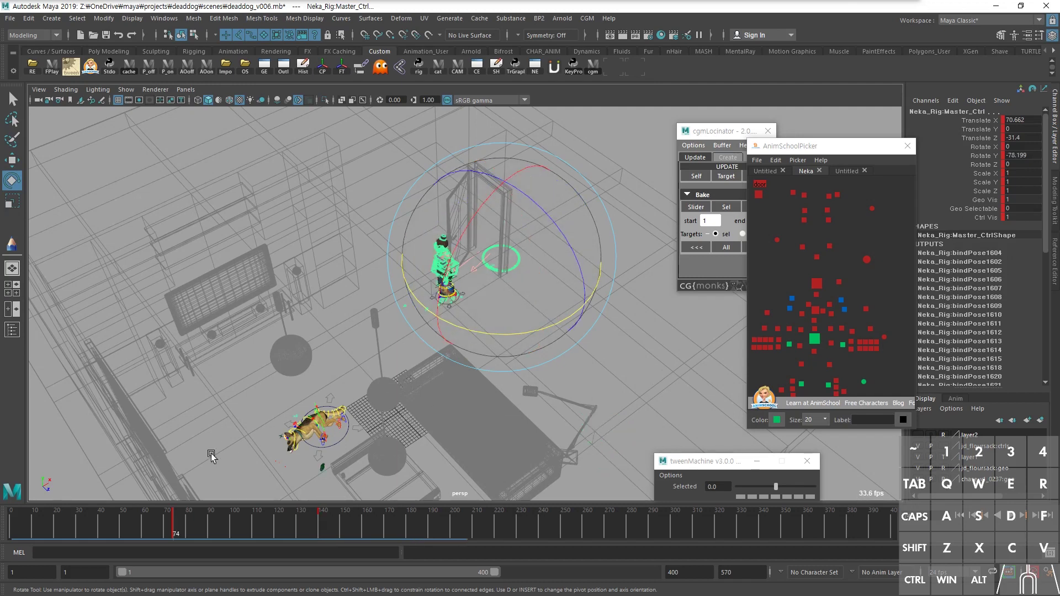
drag(177, 521, 319, 534)
key(comma)
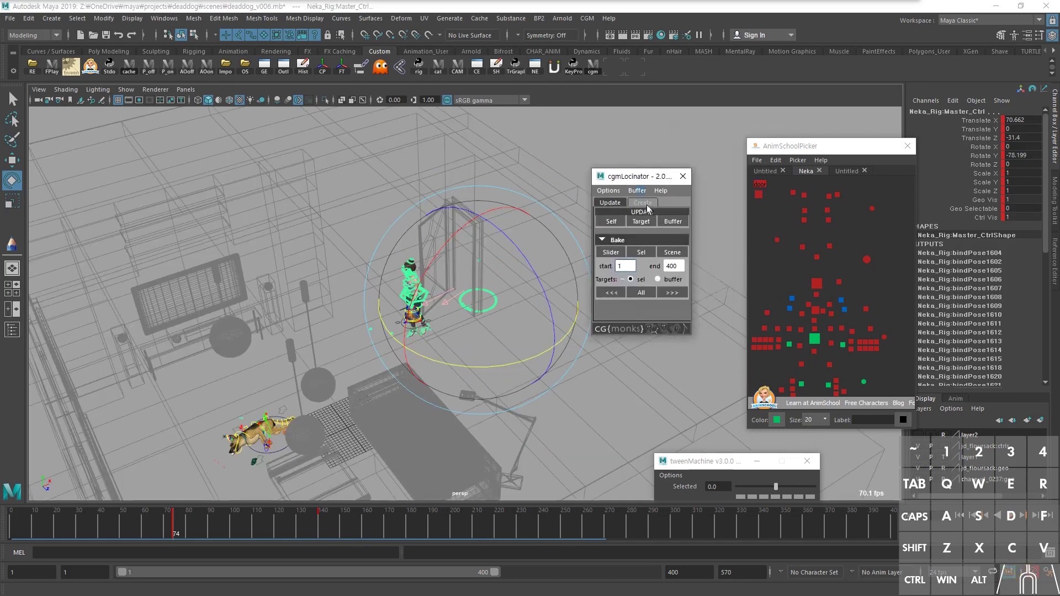
Create cgmLocinator locators matched to the girl's COG control and both leg IK controls, with the Outliner open
alt+right_drag(355, 372, 414, 367)
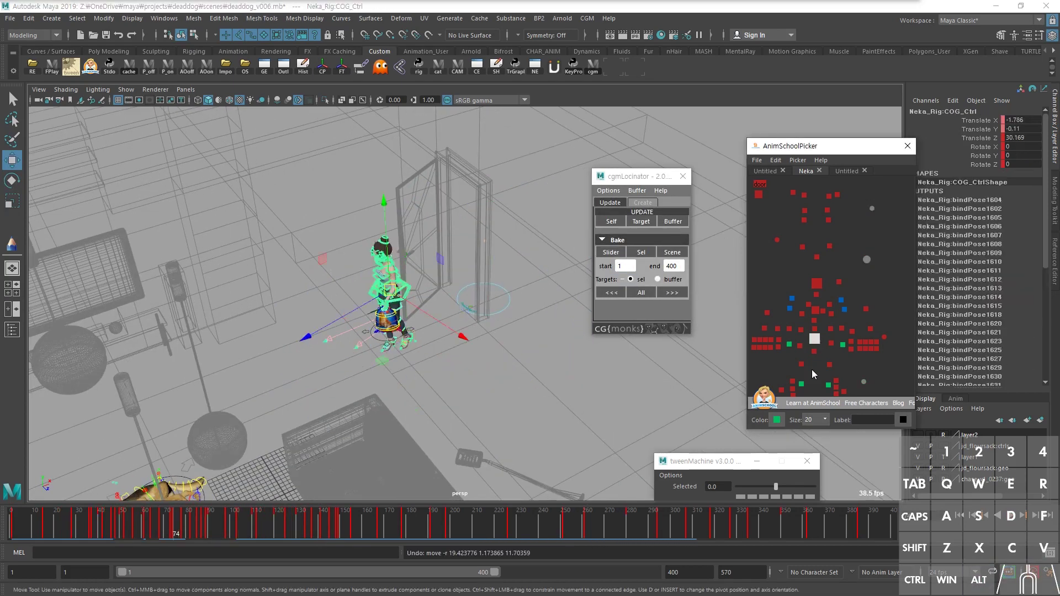
shift+click(802, 385)
shift+click(828, 385)
alt+right_drag(591, 407, 543, 400)
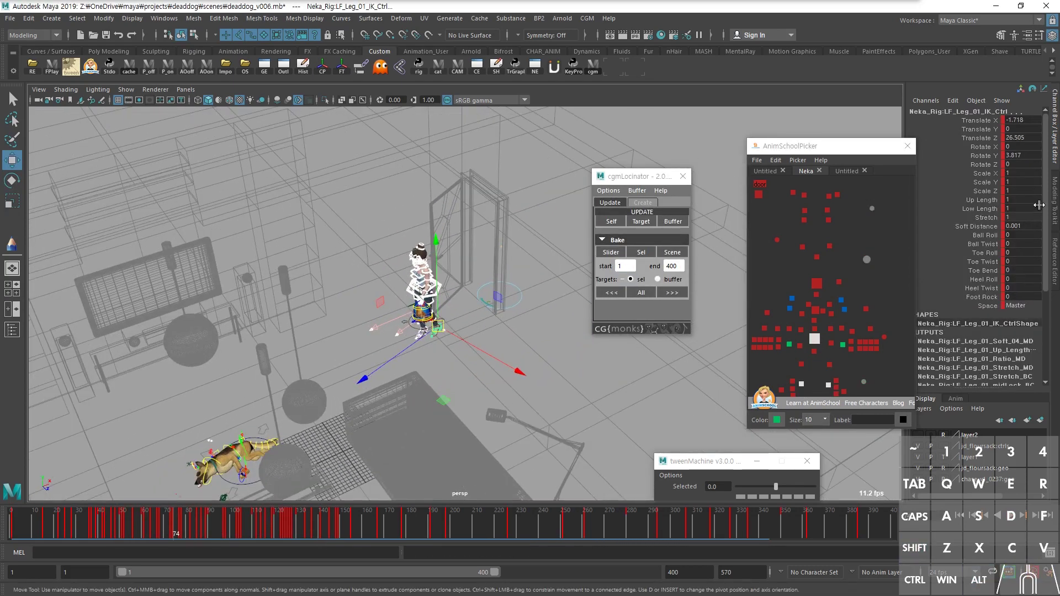
key(shift+o)
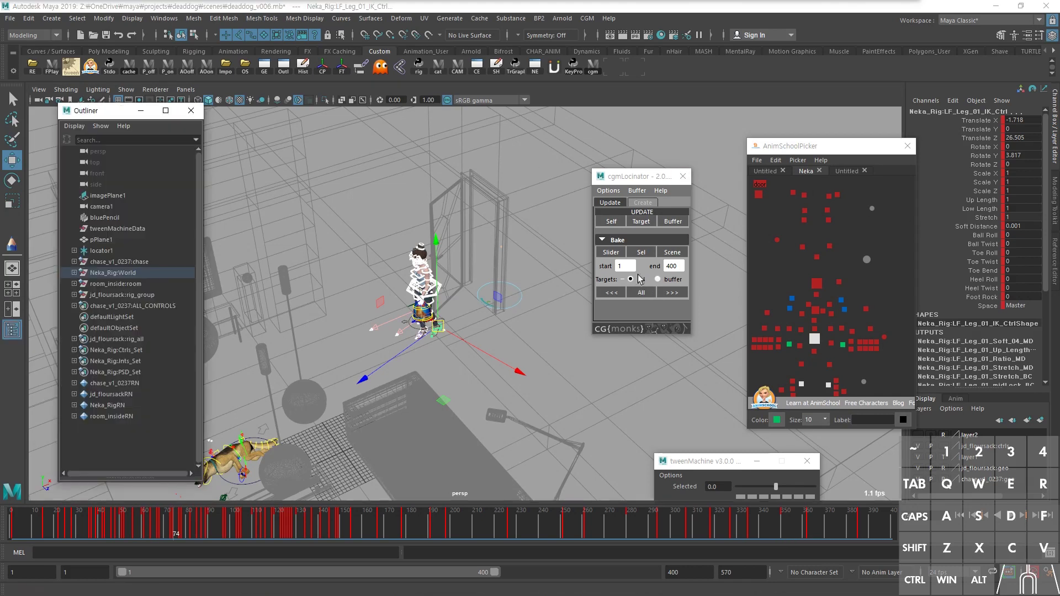
click(640, 221)
Bake the COG and two leg IK locators over frames 1 to 400 and scrub the timeline to check them
drag(157, 305, 158, 328)
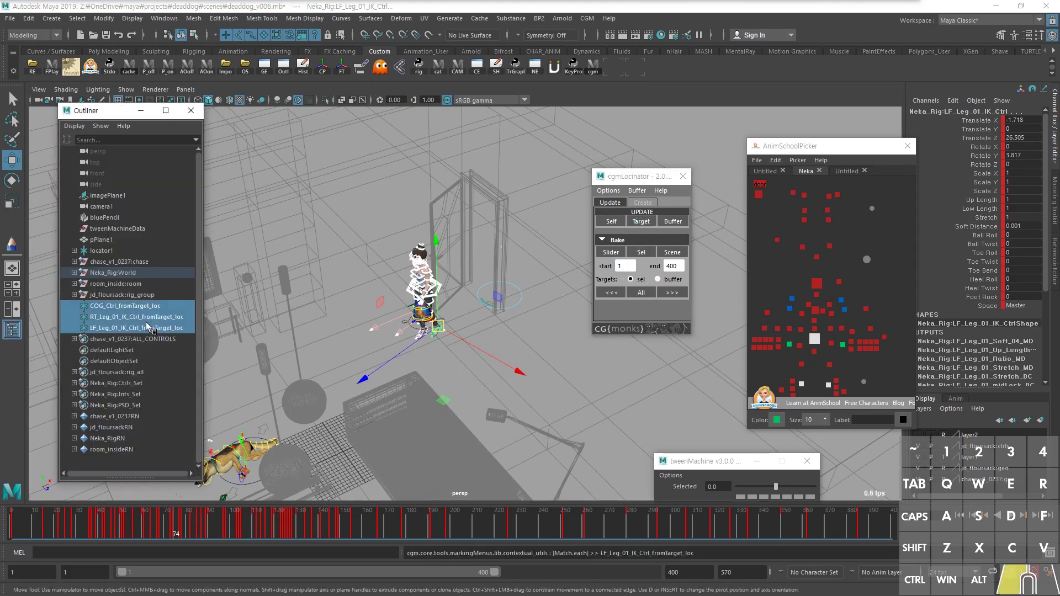
click(641, 292)
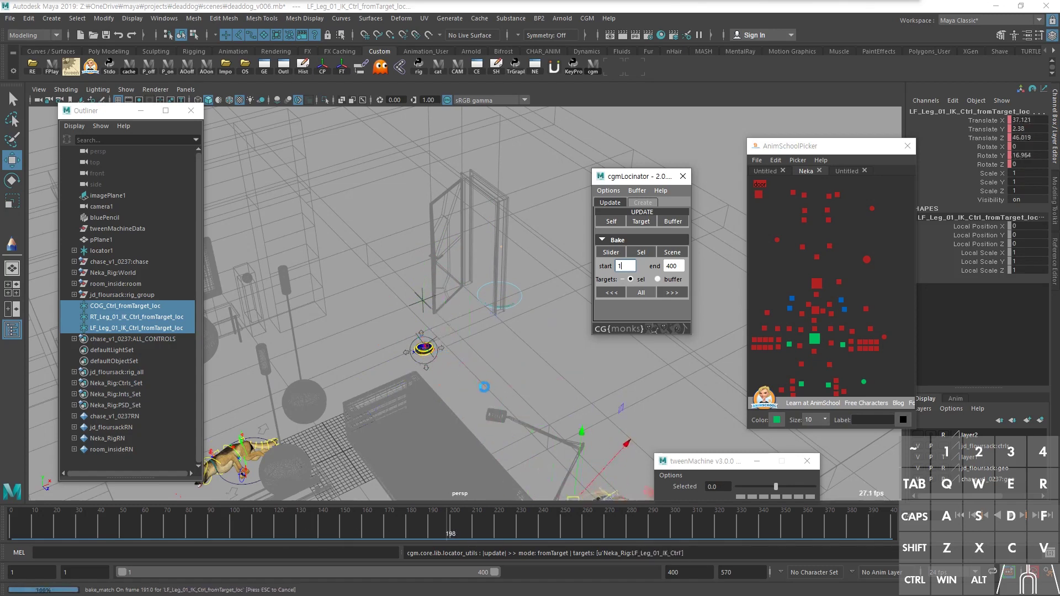
click(141, 308)
middle_click(273, 377)
drag(227, 523, 134, 528)
Remove the master control's rotation key at frame 140 and scrub the timeline to compare the girl with the COG locator
click(495, 309)
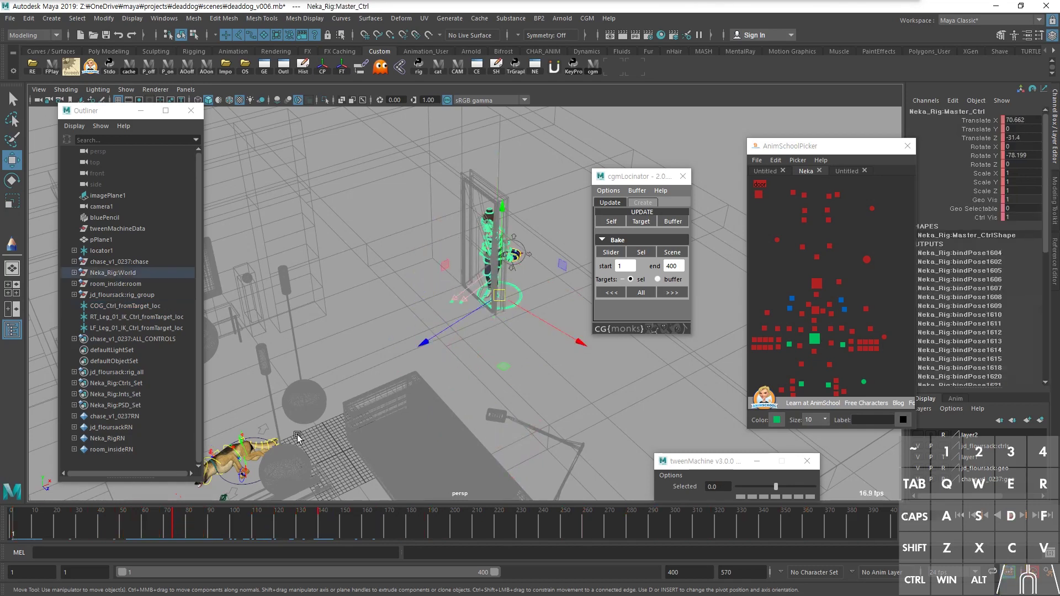
key(period)
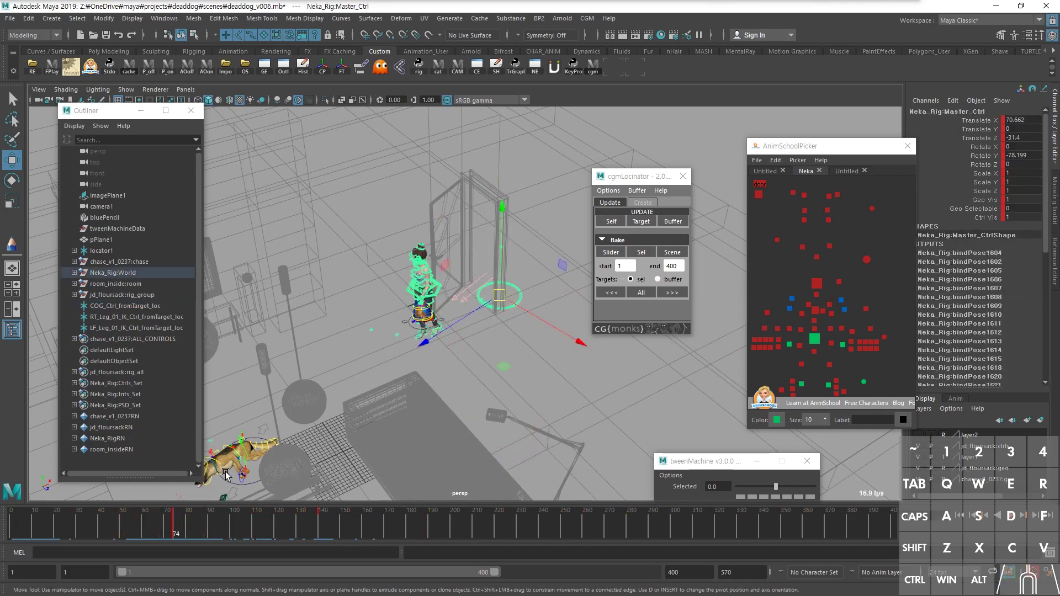
key(period)
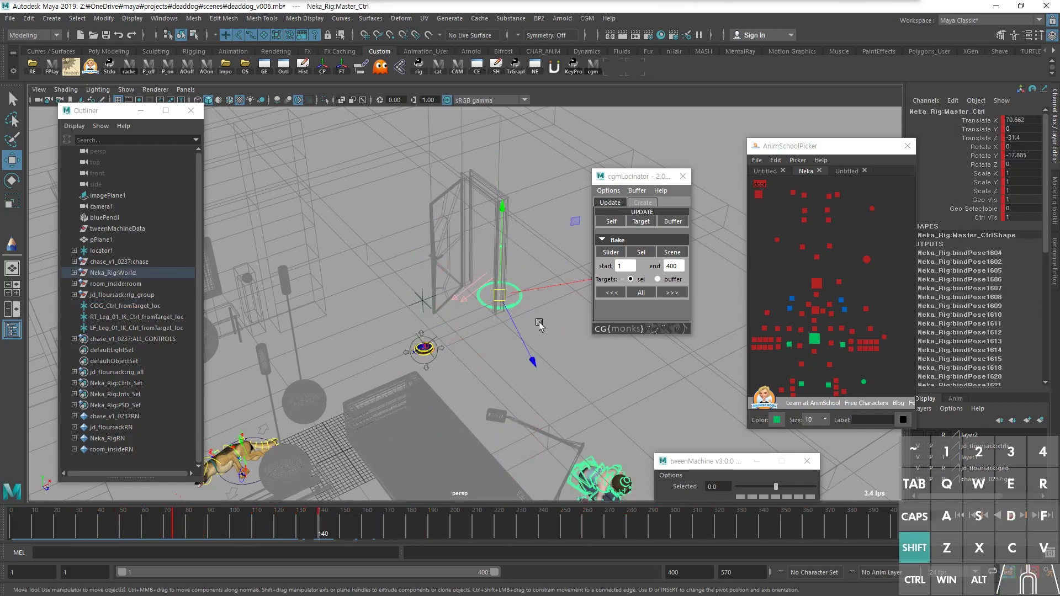
drag(312, 531, 118, 528)
mouse_move(237, 540)
mouse_down()
mouse_move(360, 539)
mouse_move(202, 534)
mouse_move(255, 531)
mouse_up()
click(456, 348)
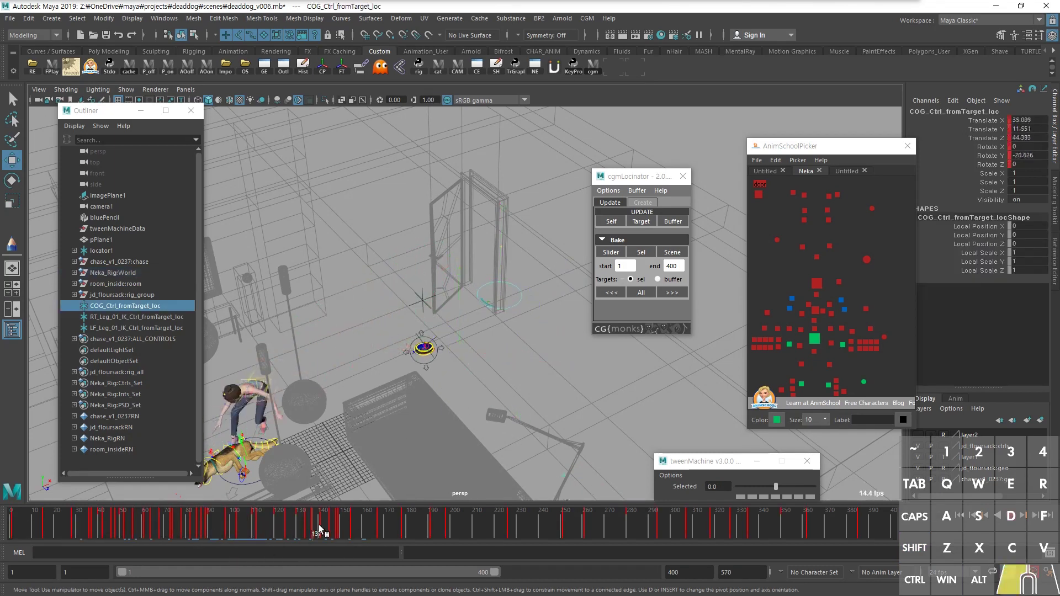
Select the girl's COG and both leg IK controls and bake them to their locators over frames 1 to 400
click(808, 339)
click(867, 259)
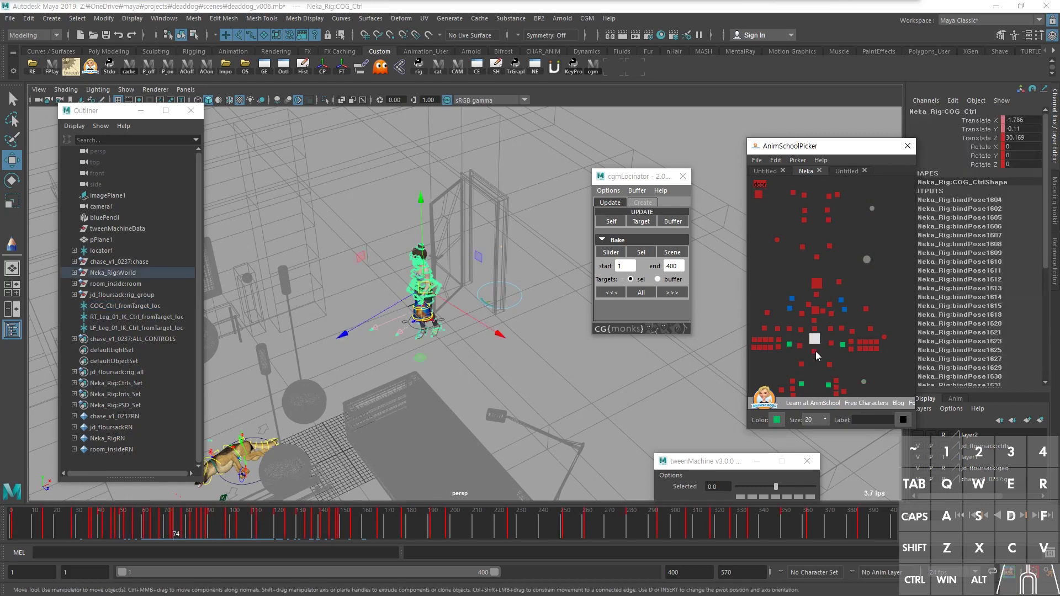
shift+click(805, 389)
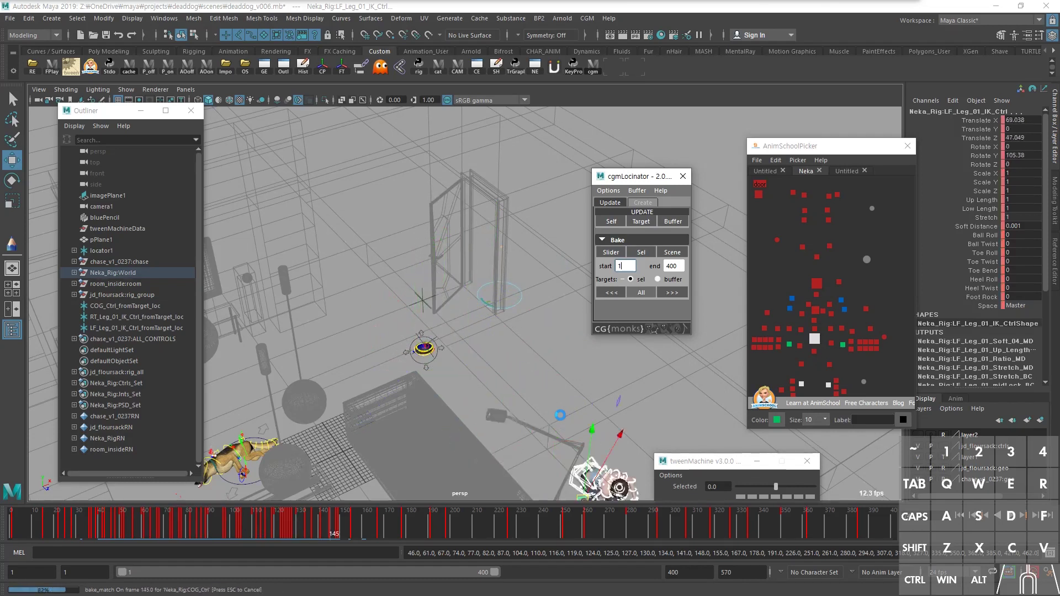
Limit the playback range to frames 1 to 127 and examine the girl's left leg IK control at frame 95
drag(554, 530, 669, 547)
alt+right_drag(452, 420, 519, 452)
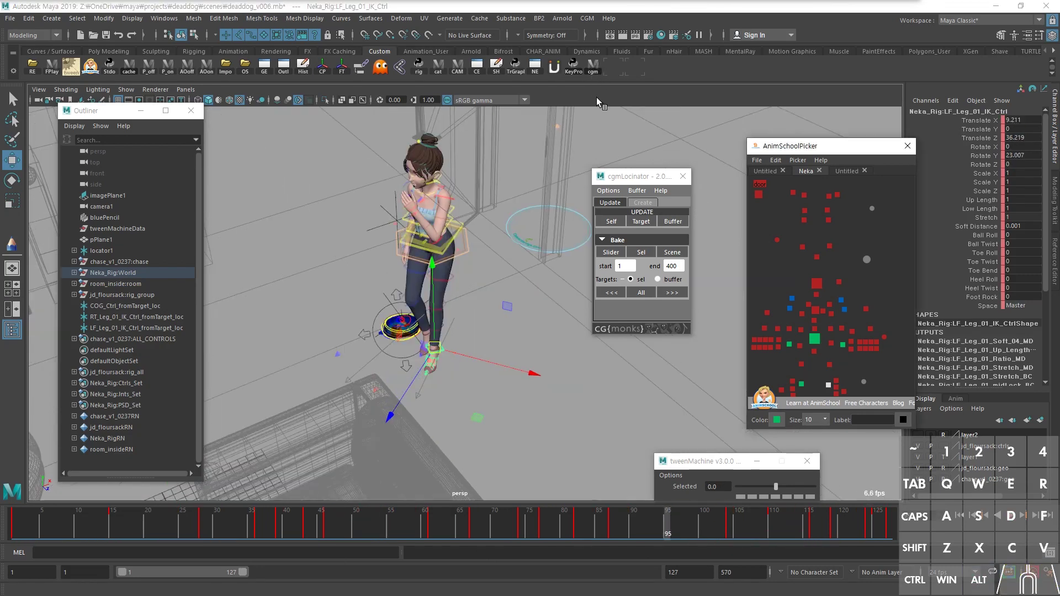
click(232, 88)
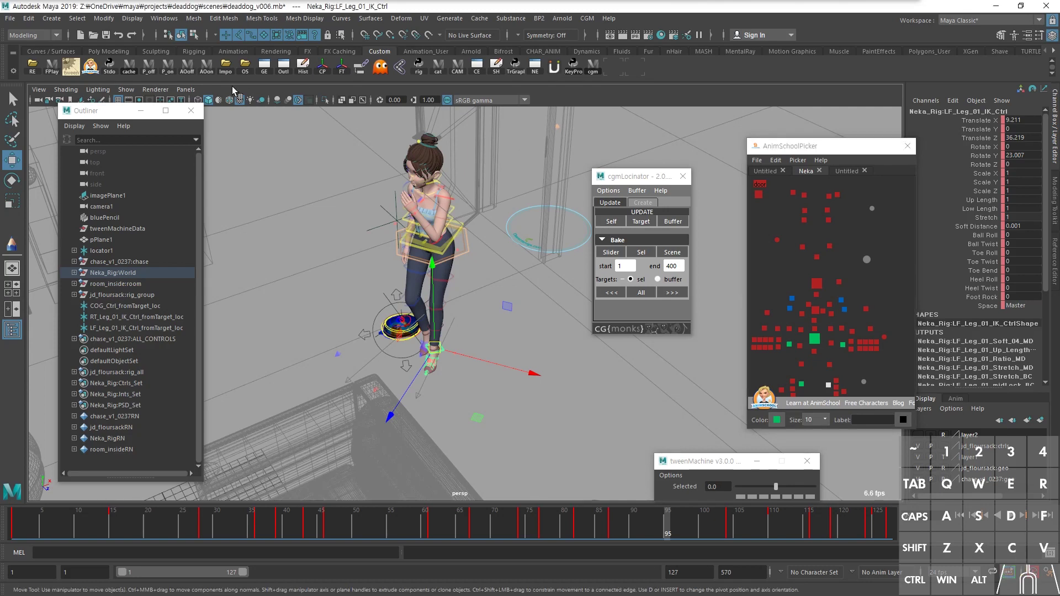